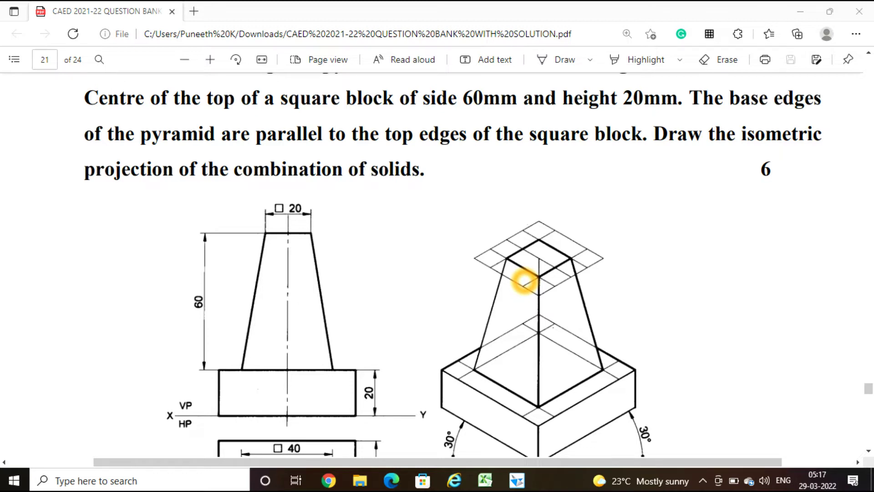
# Examine problem 2 in the question bank: the statement, front and top views, and isometric solution of the pyramid frustum on a square block
pyautogui.scroll(2, 472, 260)
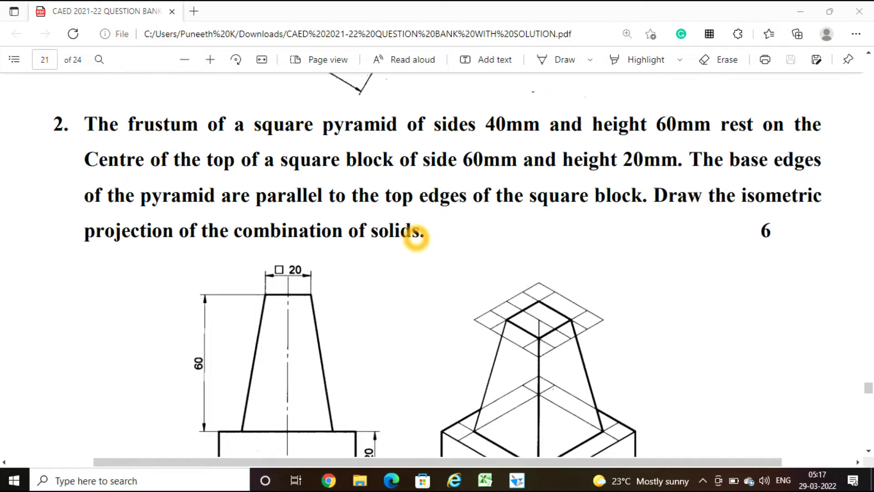
pyautogui.scroll(-5, 416, 237)
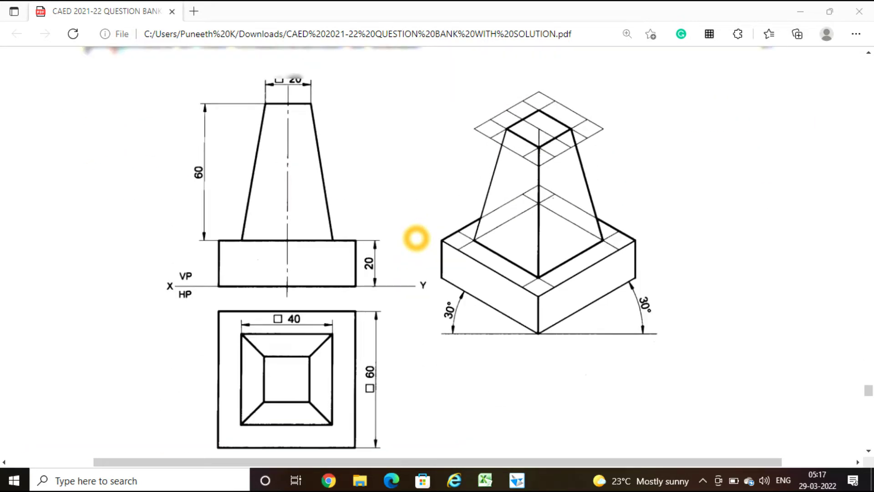
pyautogui.scroll(2, 416, 237)
pyautogui.scroll(3, 413, 197)
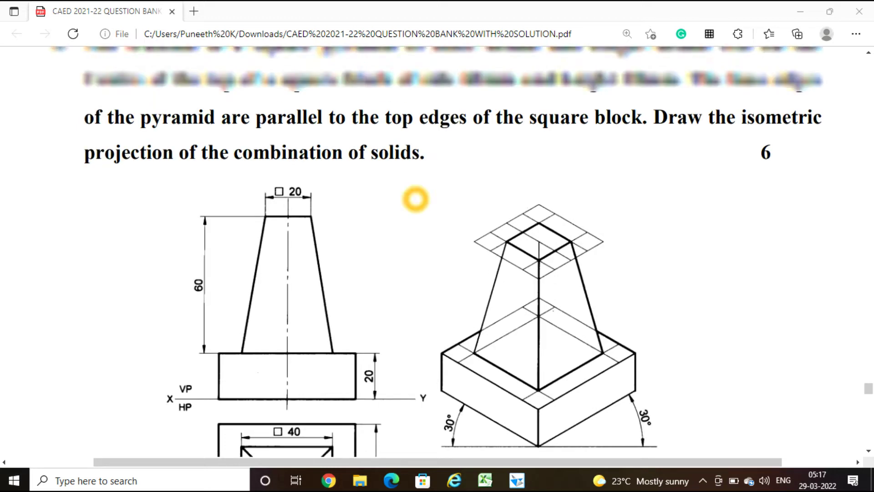
pyautogui.scroll(-2, 382, 213)
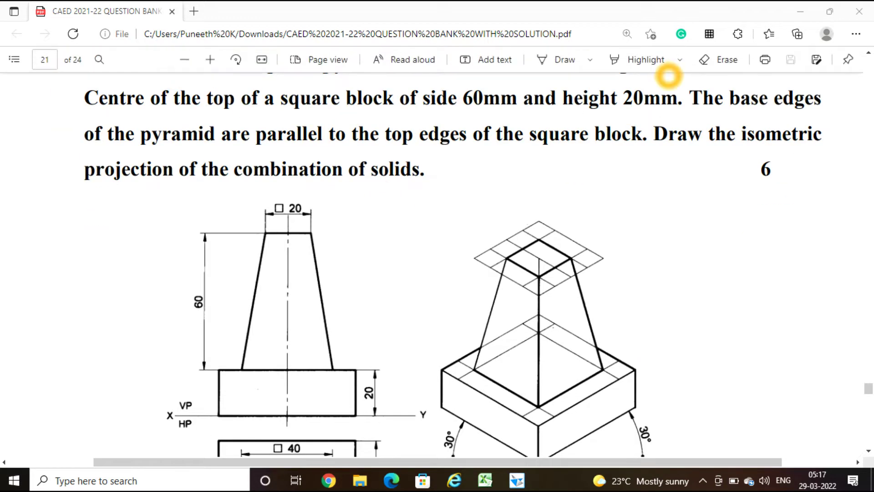
pyautogui.scroll(2, 339, 222)
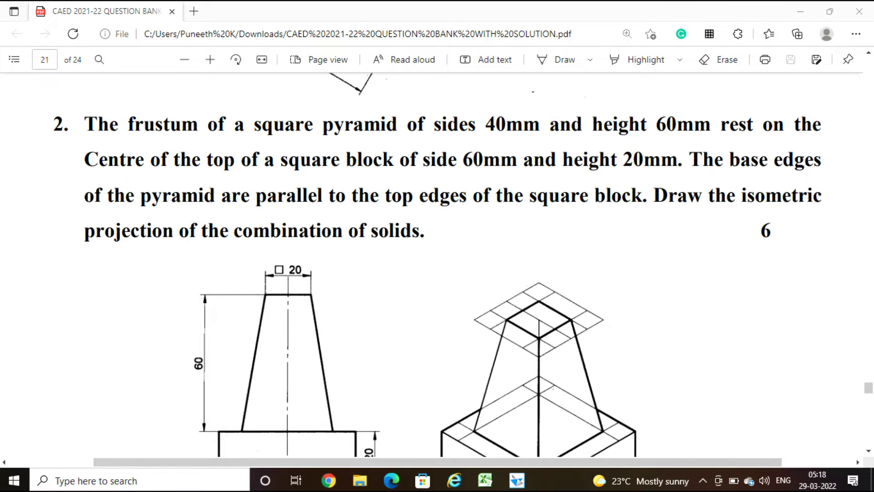
pyautogui.scroll(-5, 281, 280)
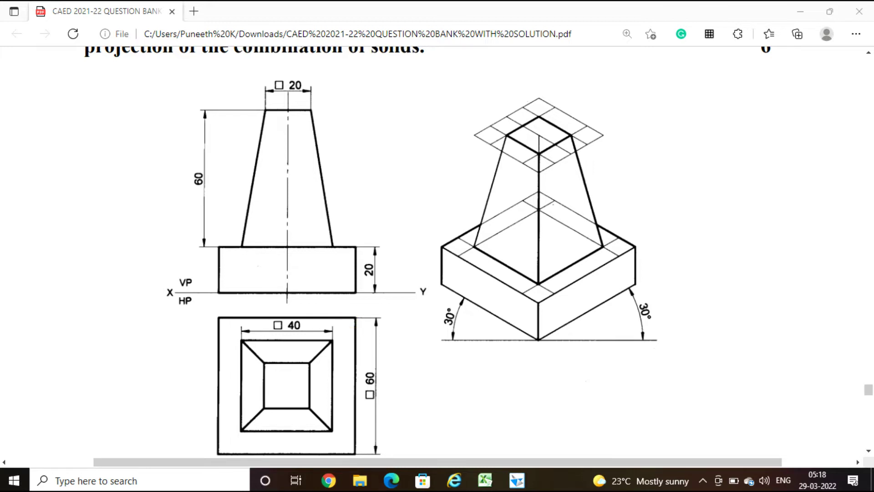
pyautogui.scroll(4, 319, 269)
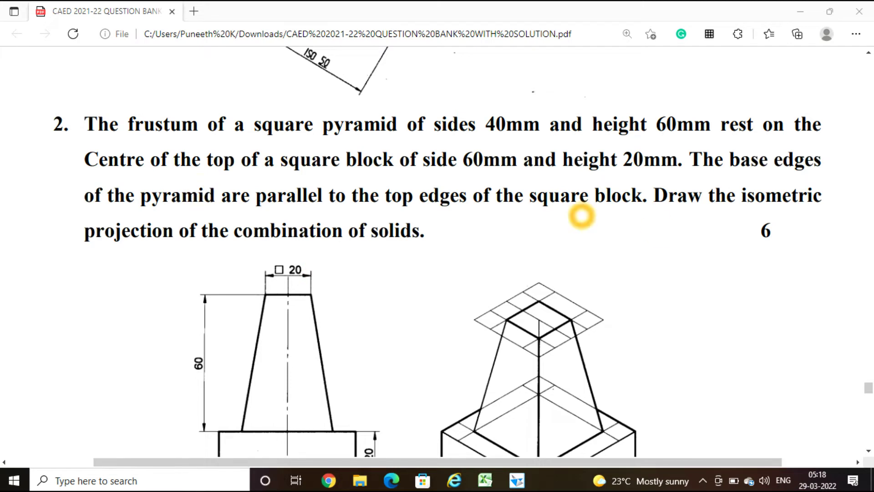
pyautogui.scroll(-4, 581, 216)
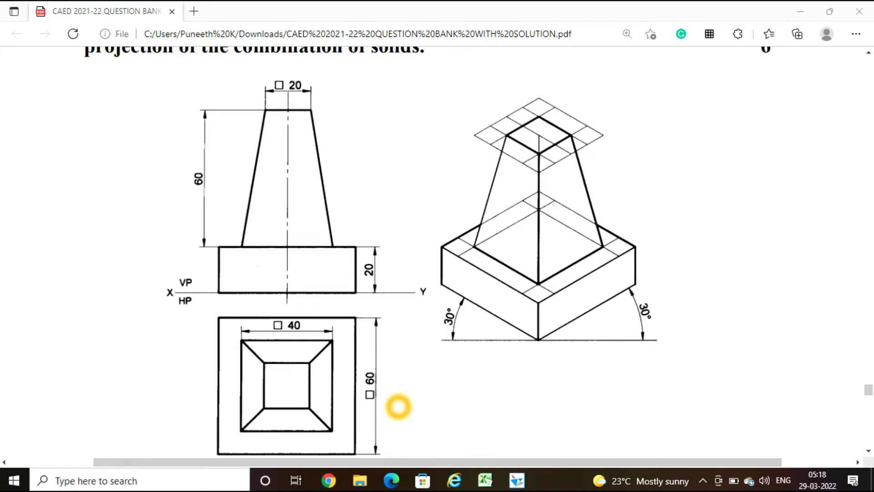
# Switch to Solid Edge Draft and draw the block base's first edge low on the sheet, 60*0.816 mm long at 30°
pyautogui.click(517, 481)
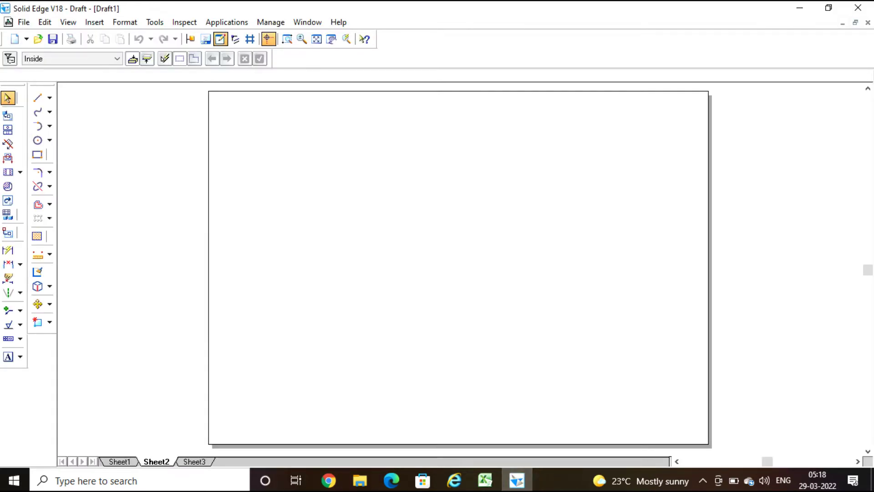
pyautogui.click(38, 98)
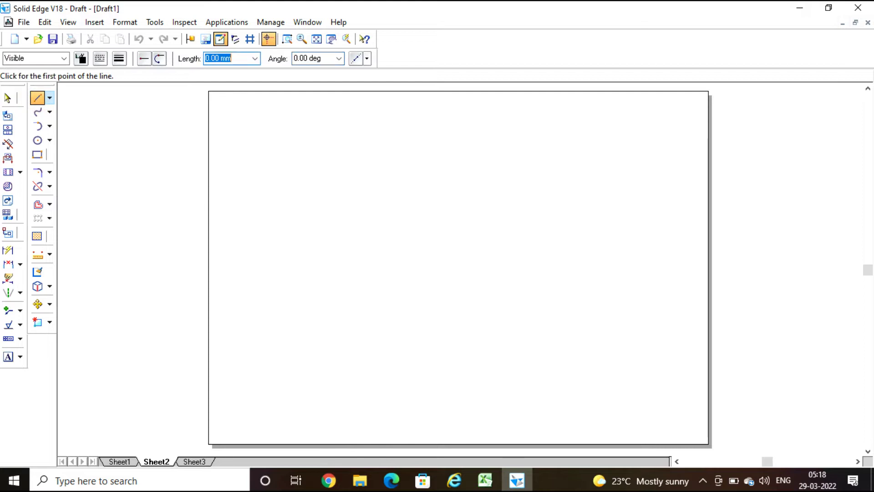
pyautogui.click(99, 58)
pyautogui.click(100, 58)
pyautogui.click(119, 58)
pyautogui.click(119, 58)
pyautogui.click(441, 389)
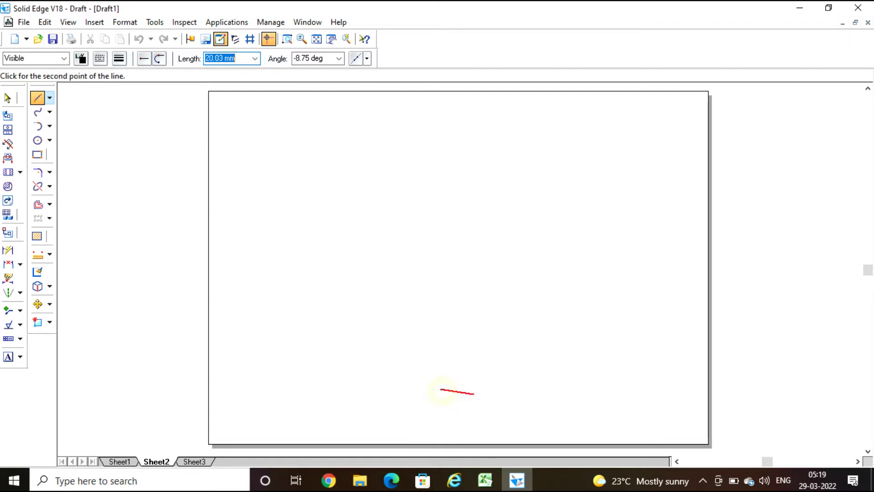
pyautogui.click(603, 312)
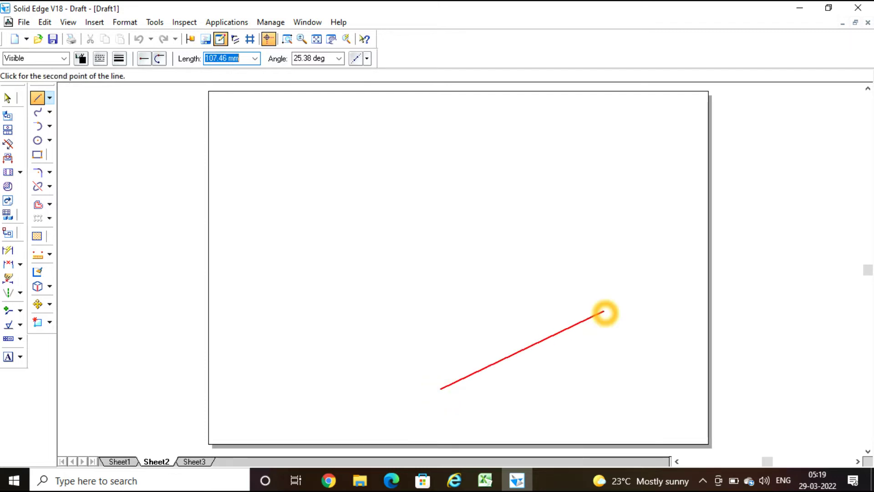
pyautogui.write('60*0')
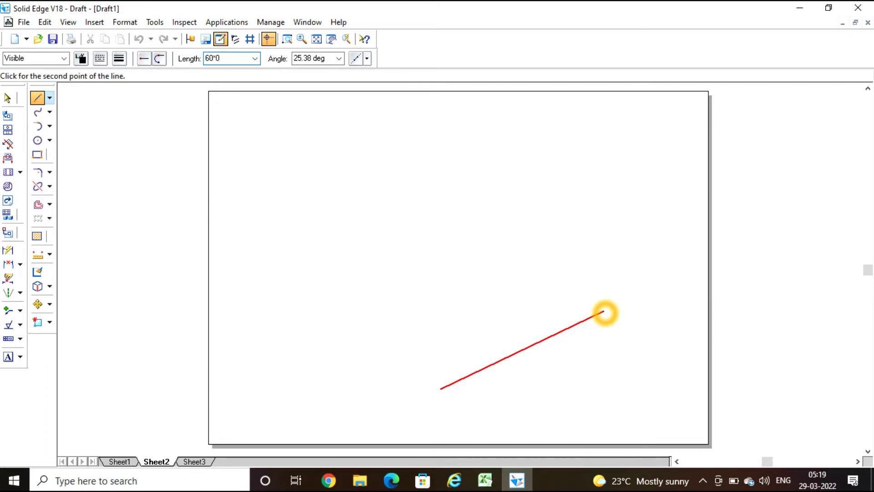
pyautogui.write('.816')
pyautogui.press('Tab')
pyautogui.write('30')
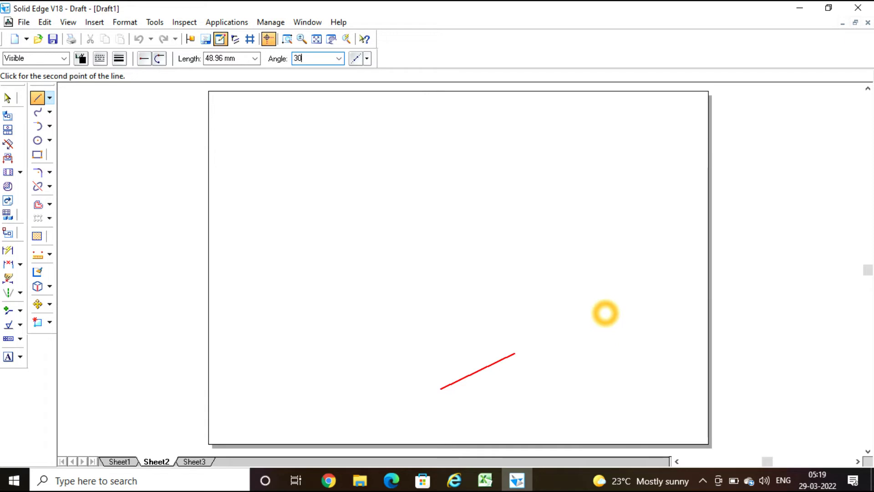
pyautogui.press('Return')
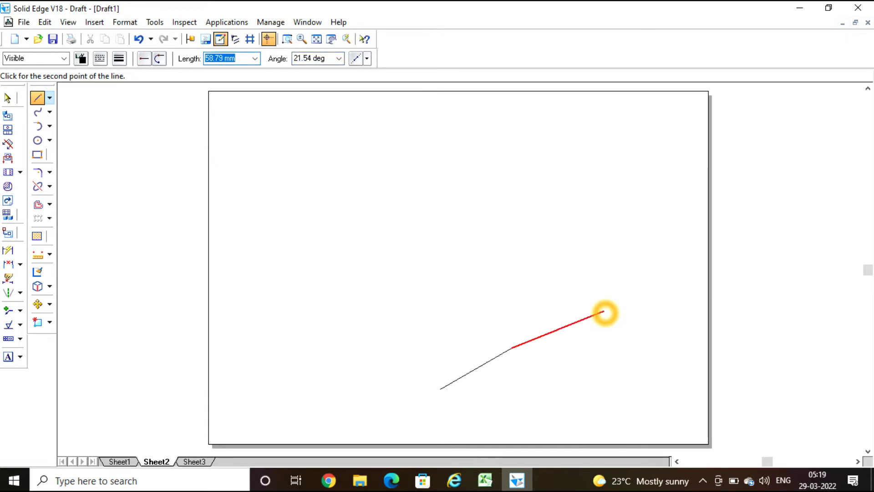
# Draw the base's second edge from the end of the first, 60*0.816 mm long at 150°
pyautogui.write('6')
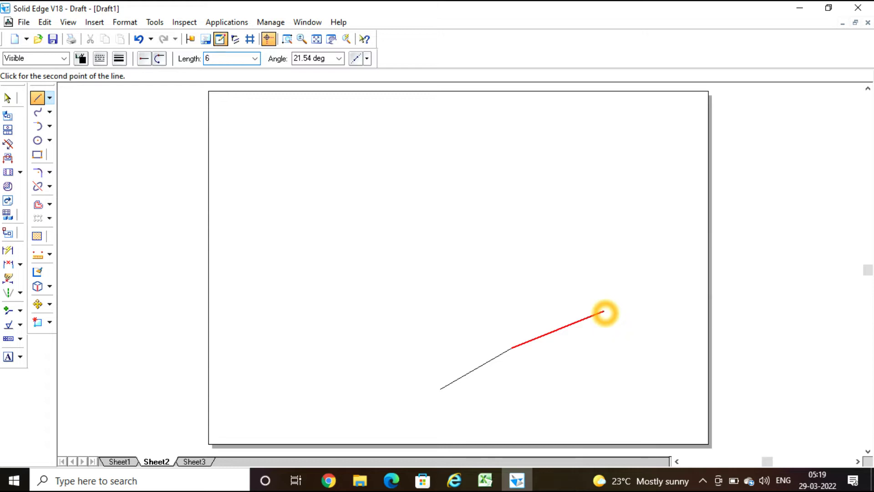
pyautogui.write('0°0')
pyautogui.write('.81')
pyautogui.write('6')
pyautogui.press('Tab')
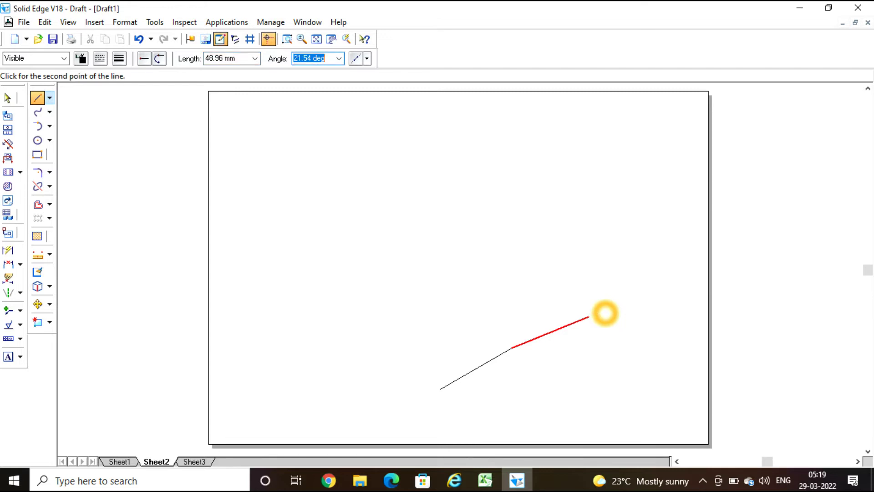
pyautogui.write('150')
pyautogui.press('Return')
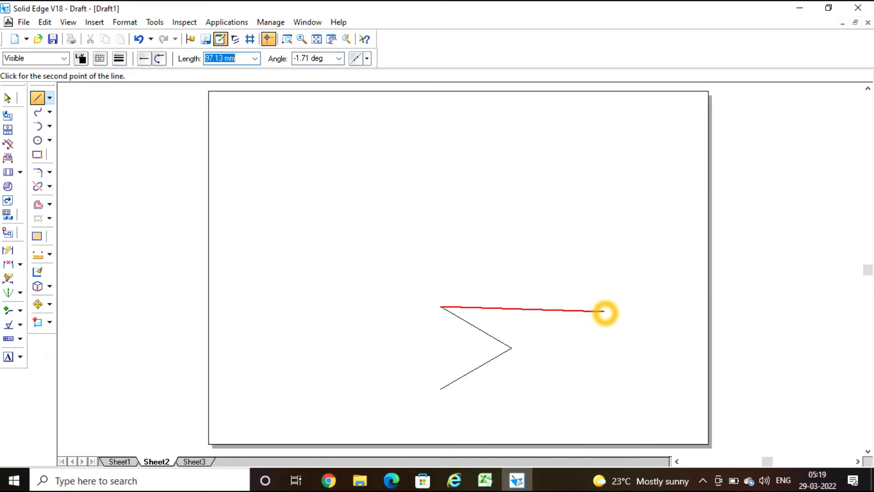
# Draw the third base edge 60*0.816 mm long at -150° and close the rhombus at its starting point
pyautogui.write('60*0.816')
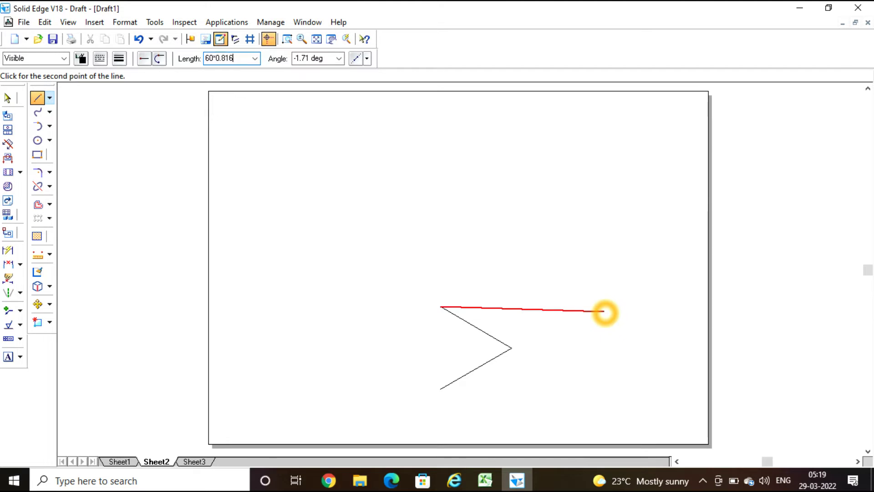
pyautogui.press('Tab')
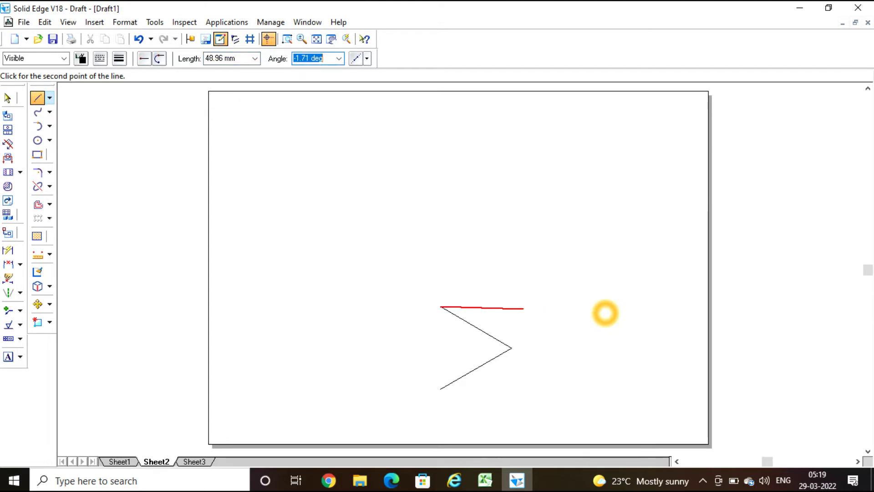
pyautogui.write('-150')
pyautogui.press('Return')
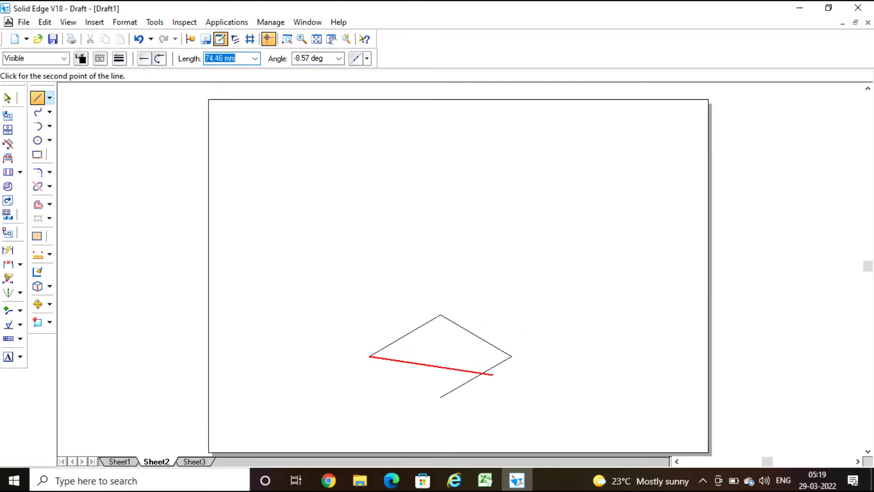
pyautogui.click(441, 396)
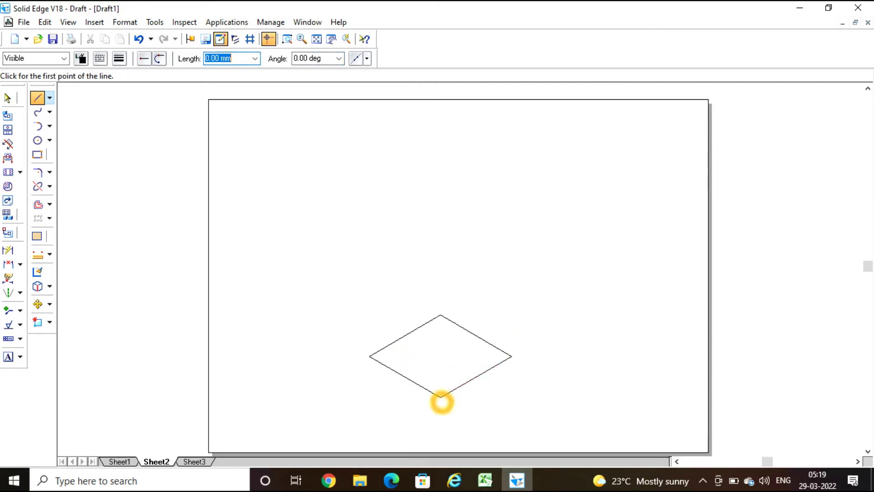
# Draw two centre lines across the rhombus, each joining the midpoints of opposite edges
pyautogui.click(287, 39)
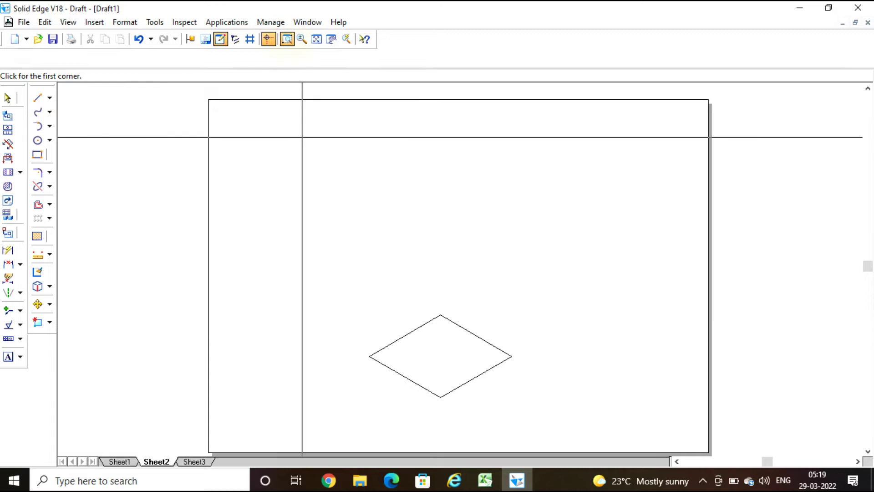
pyautogui.click(295, 147)
pyautogui.click(581, 427)
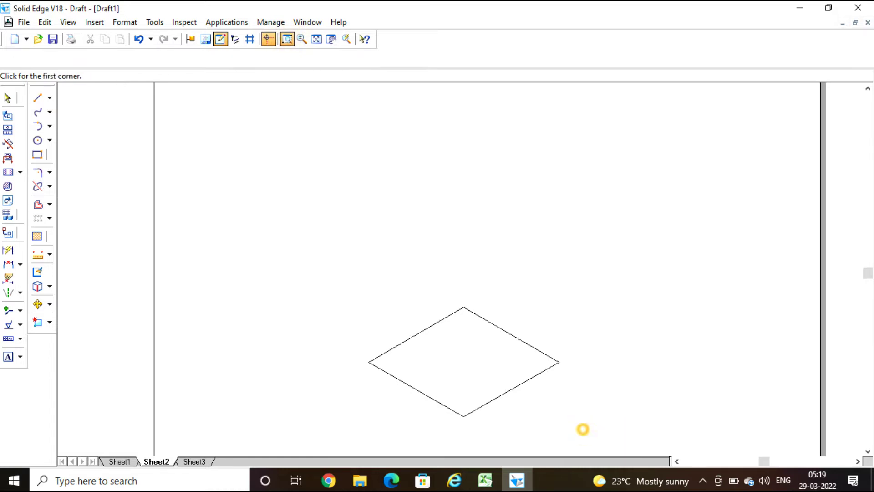
pyautogui.press('Escape')
pyautogui.rightClick(304, 288)
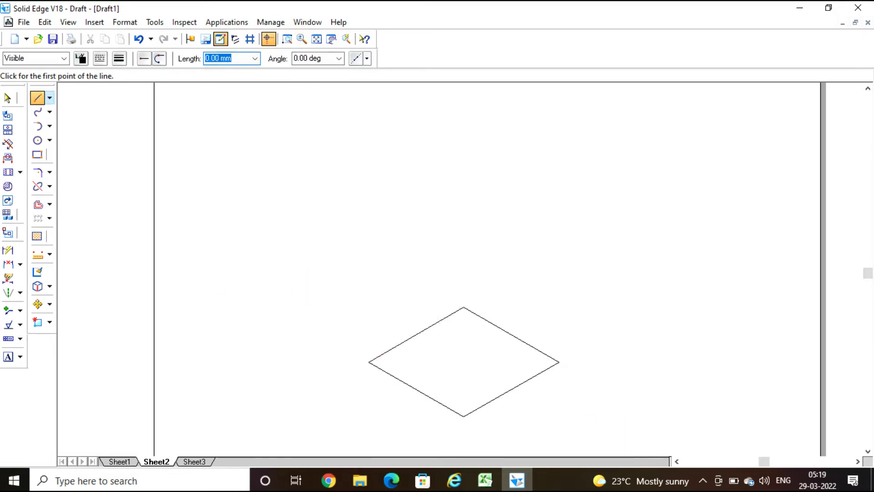
pyautogui.rightClick(463, 414)
pyautogui.rightClick(417, 390)
pyautogui.click(510, 335)
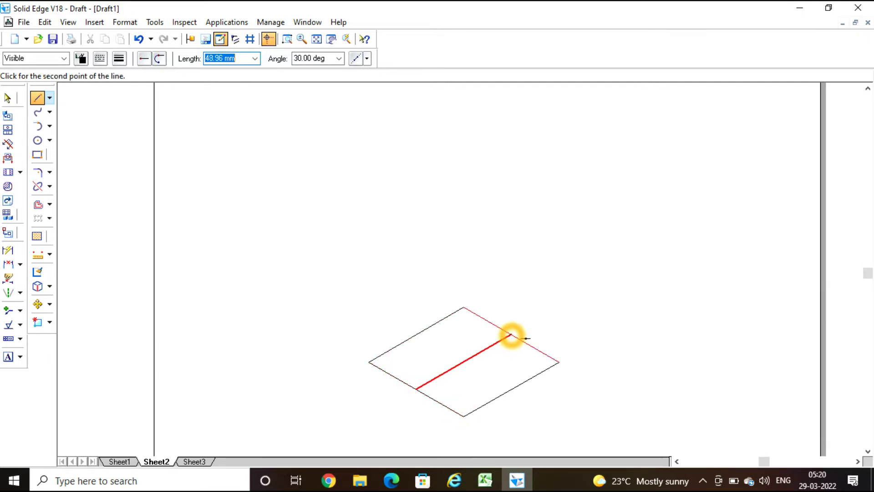
pyautogui.click(511, 335)
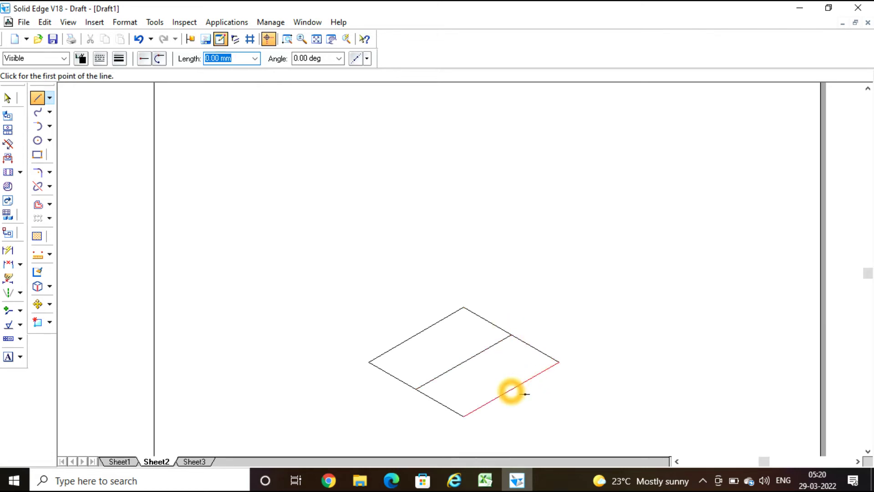
pyautogui.click(512, 389)
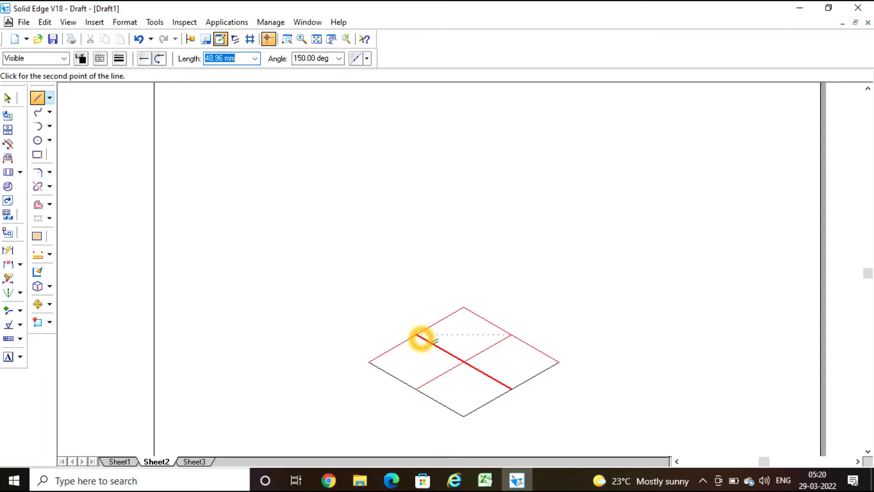
pyautogui.click(416, 336)
pyautogui.press('Escape')
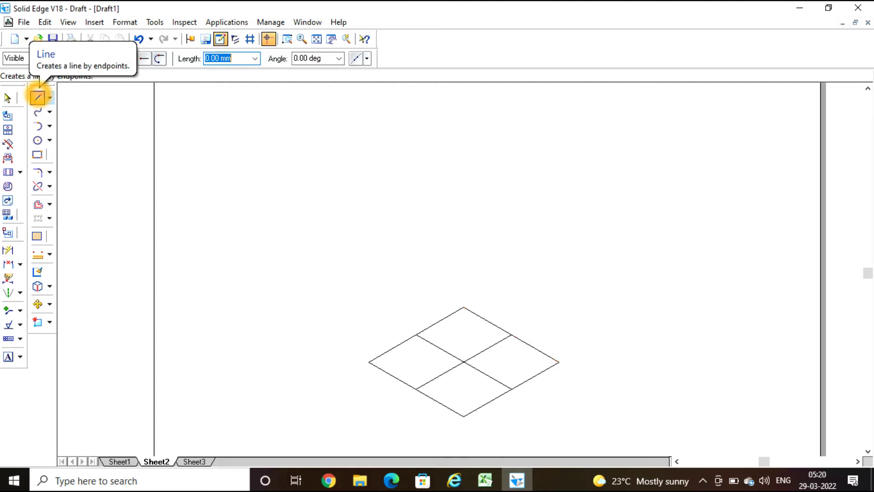
# Draw a vertical dash-dot axis line up from the rhombus centre, 20*0.816 mm long at 90°
pyautogui.click(100, 58)
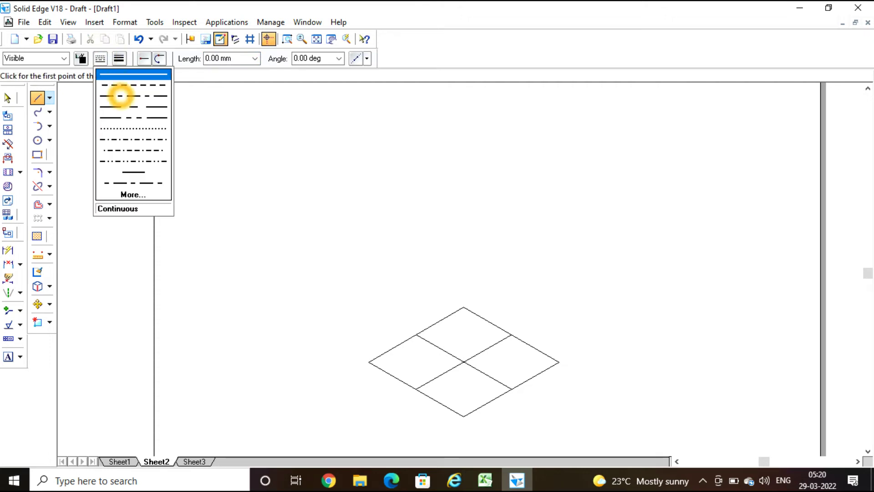
pyautogui.click(121, 95)
pyautogui.click(448, 380)
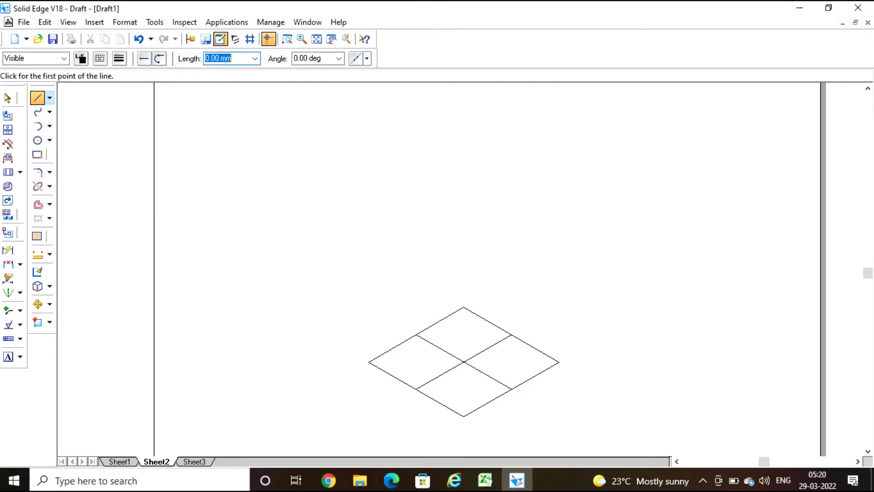
pyautogui.click(464, 364)
pyautogui.click(463, 363)
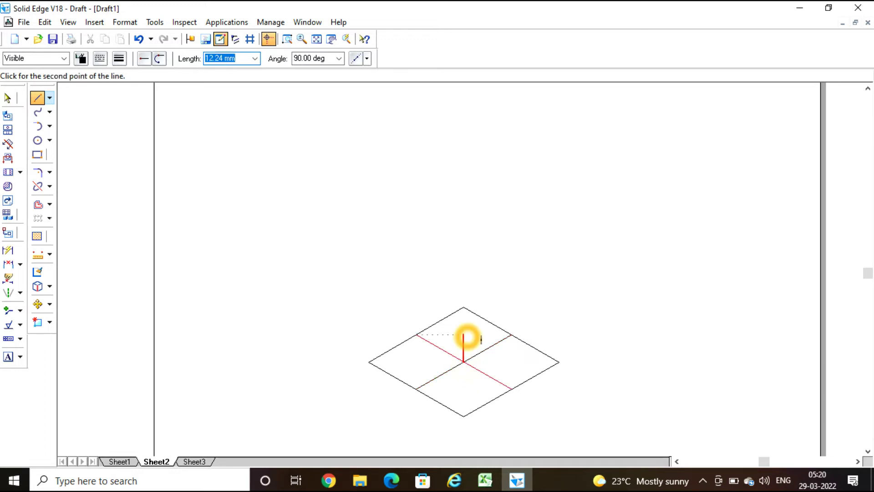
pyautogui.write('20*0.816')
pyautogui.press('Tab')
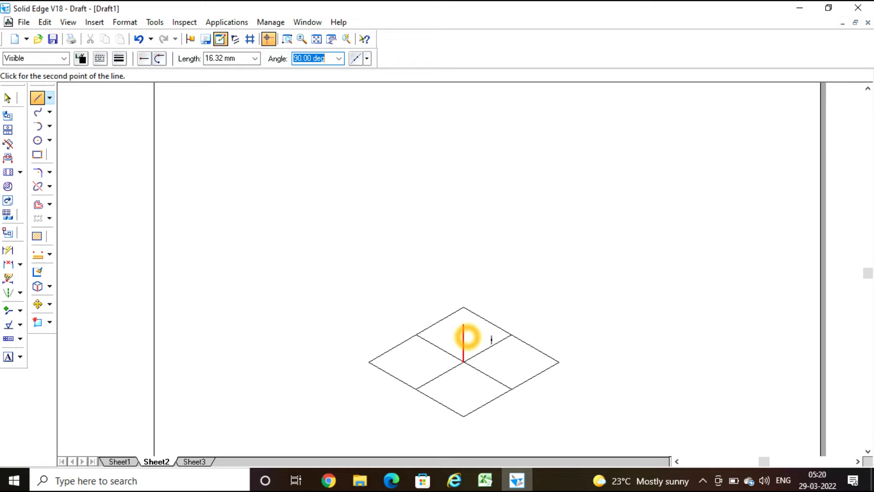
pyautogui.press('Return')
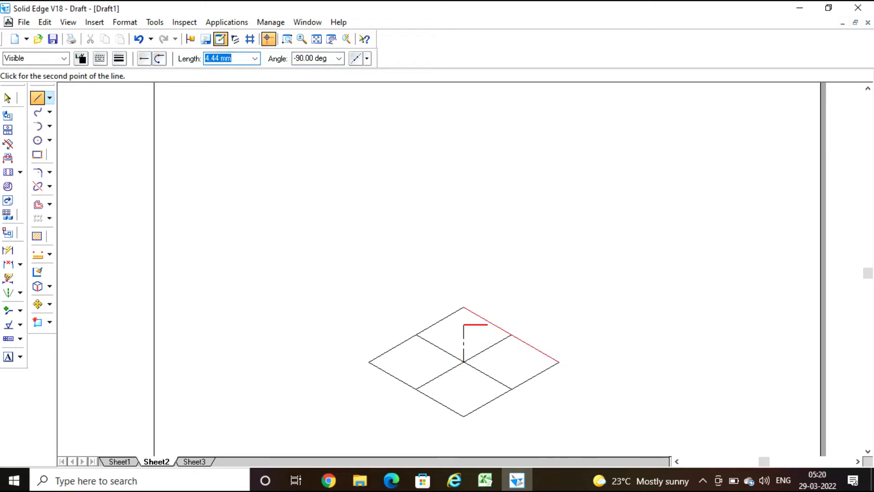
pyautogui.rightClick(564, 300)
pyautogui.click(8, 356)
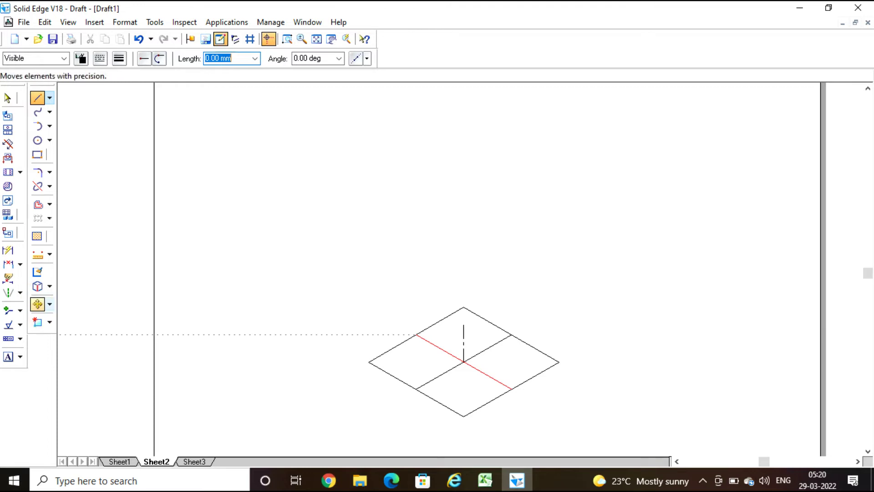
pyautogui.click(37, 304)
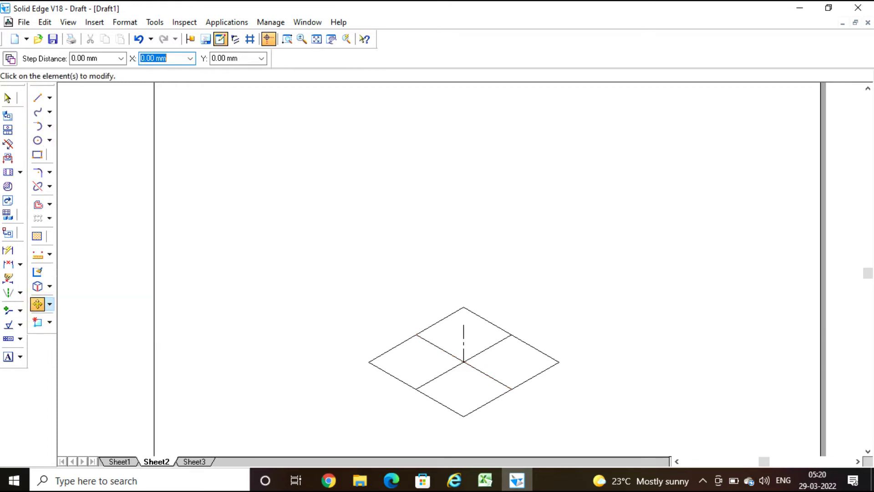
pyautogui.moveTo(335, 253); pyautogui.dragTo(605, 435)
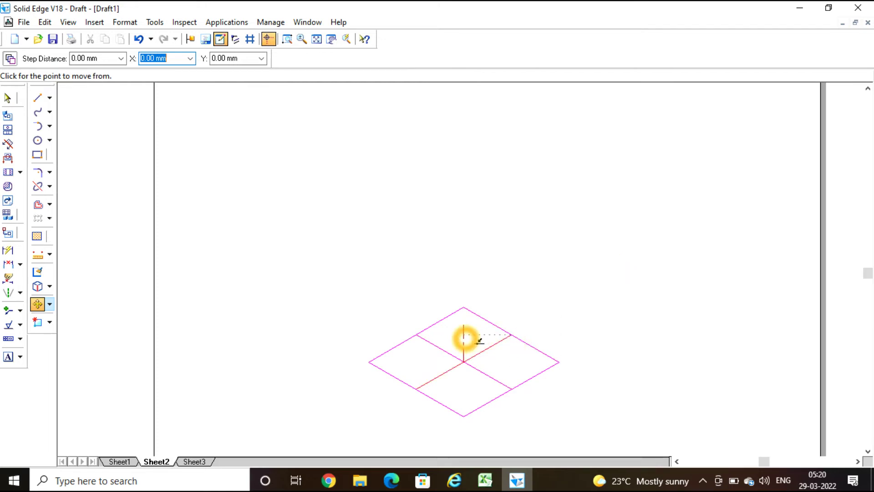
pyautogui.click(463, 336)
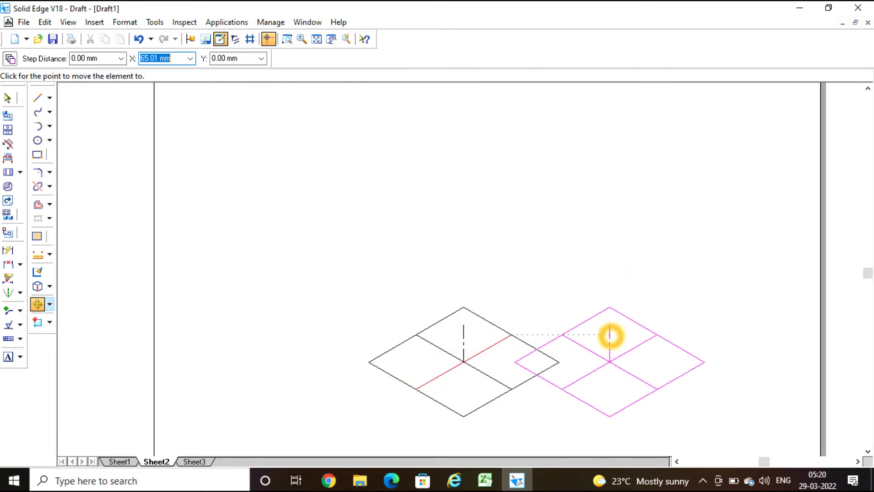
pyautogui.press('Escape')
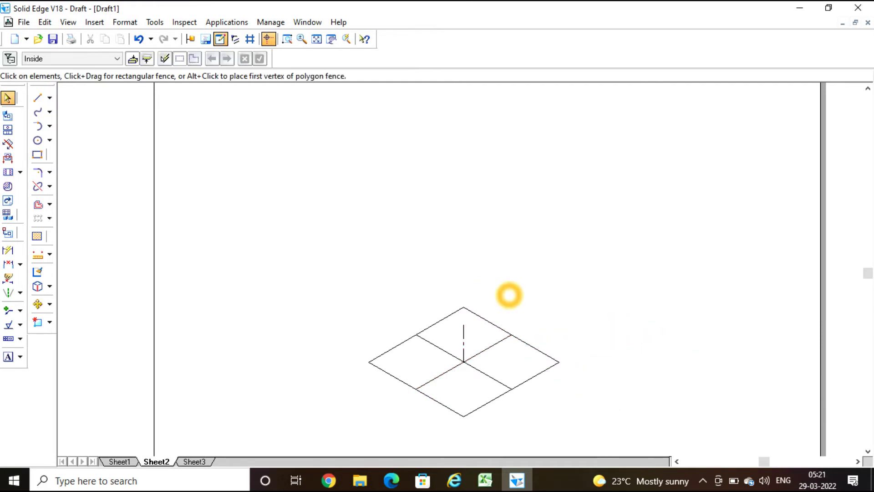
# Copy the base rhombus and its two centre lines, without the axis, from the rhombus centre to the axis line's top end
pyautogui.moveTo(313, 249); pyautogui.dragTo(529, 403)
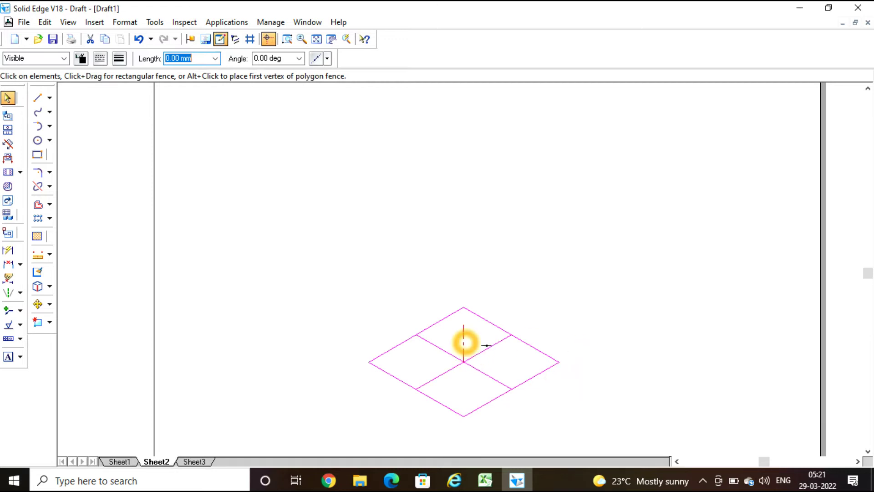
pyautogui.click(463, 342)
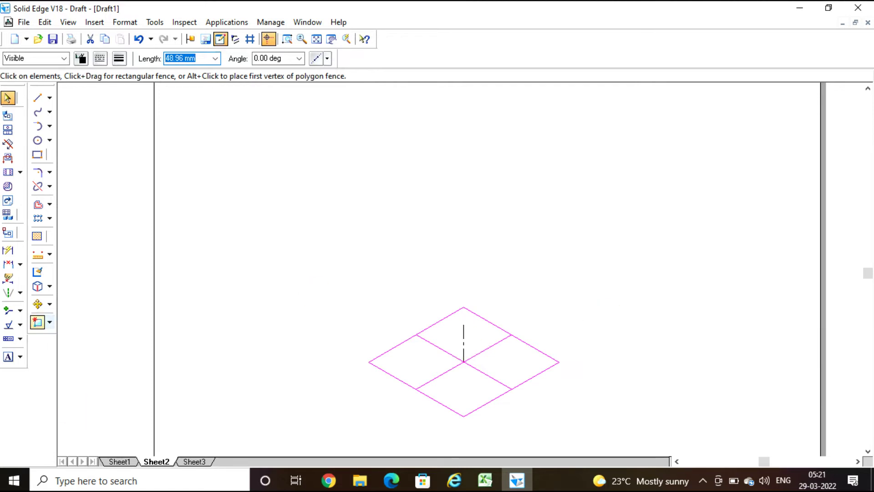
pyautogui.click(37, 303)
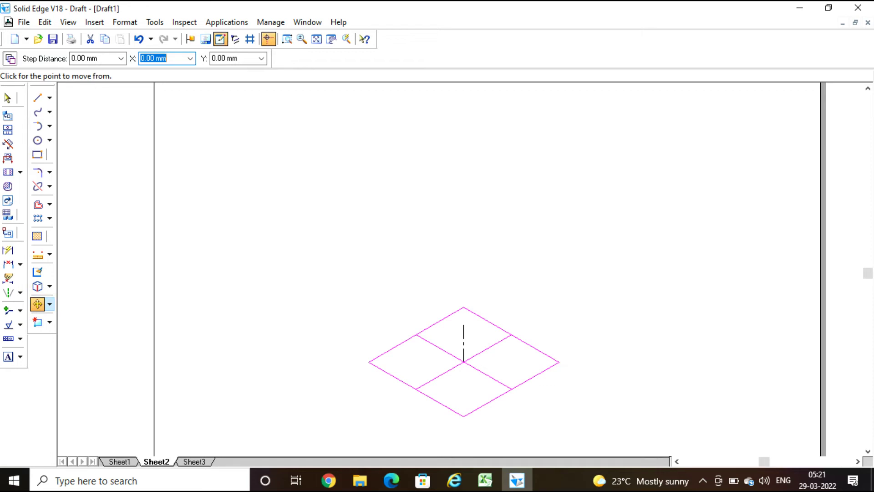
pyautogui.click(463, 362)
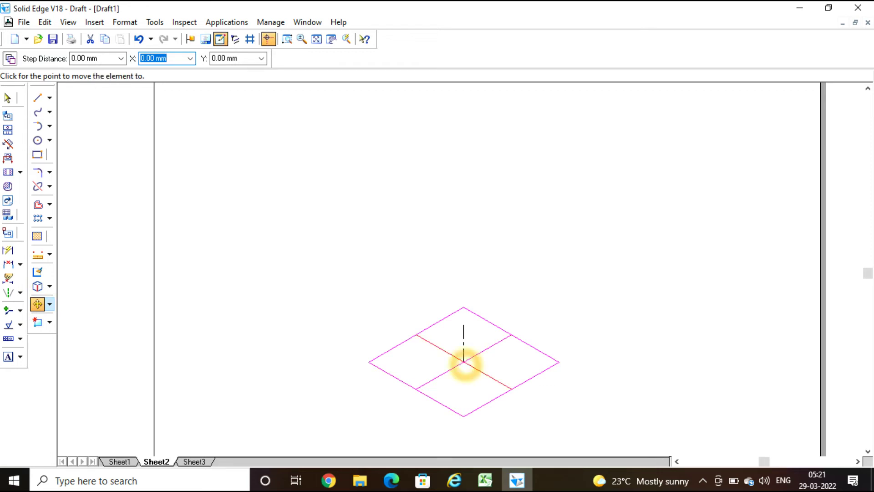
pyautogui.click(472, 371)
pyautogui.moveTo(473, 371); pyautogui.dragTo(464, 327)
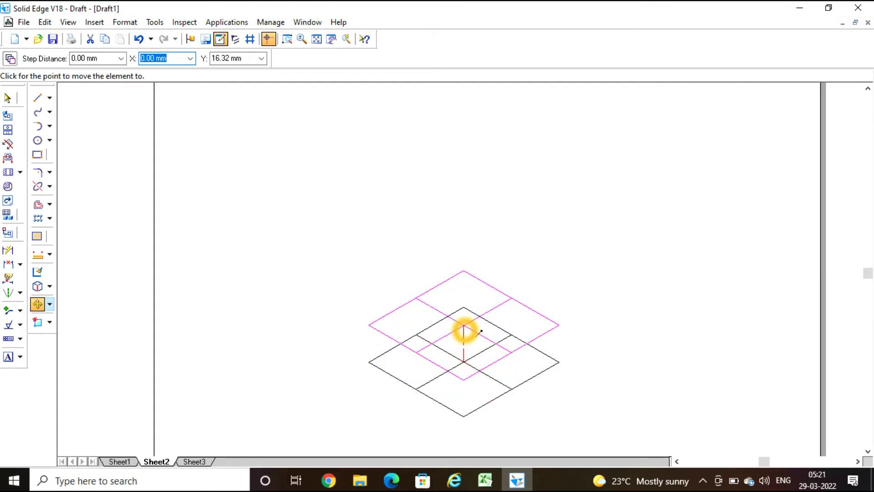
pyautogui.click(10, 58)
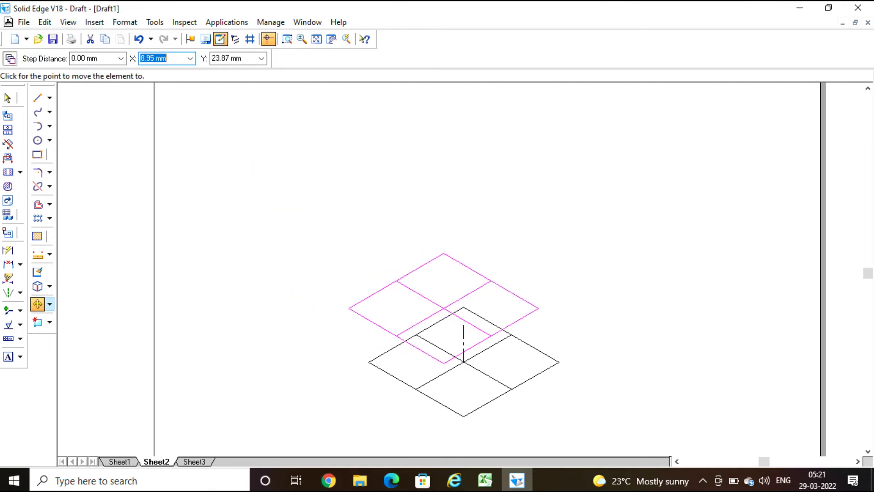
pyautogui.click(465, 328)
pyautogui.rightClick(654, 249)
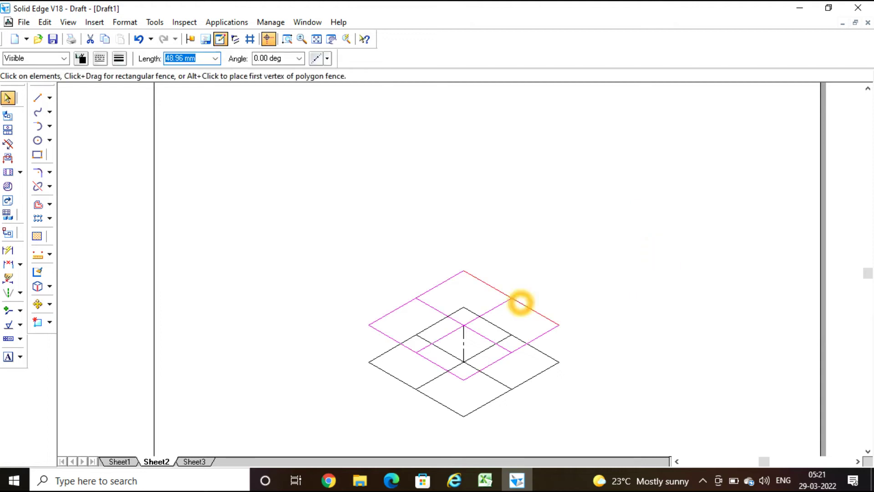
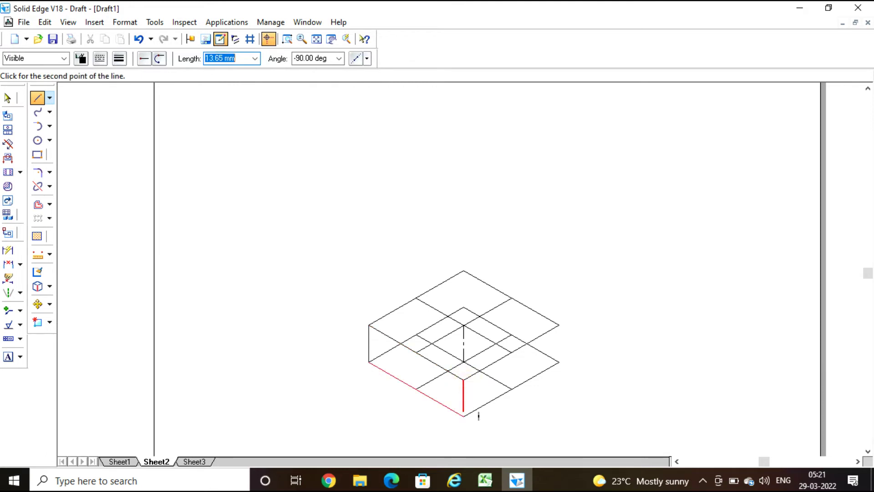
# Draw the block's vertical edges at the front and right corners, joining the upper rhombus to the lower one
pyautogui.click(463, 416)
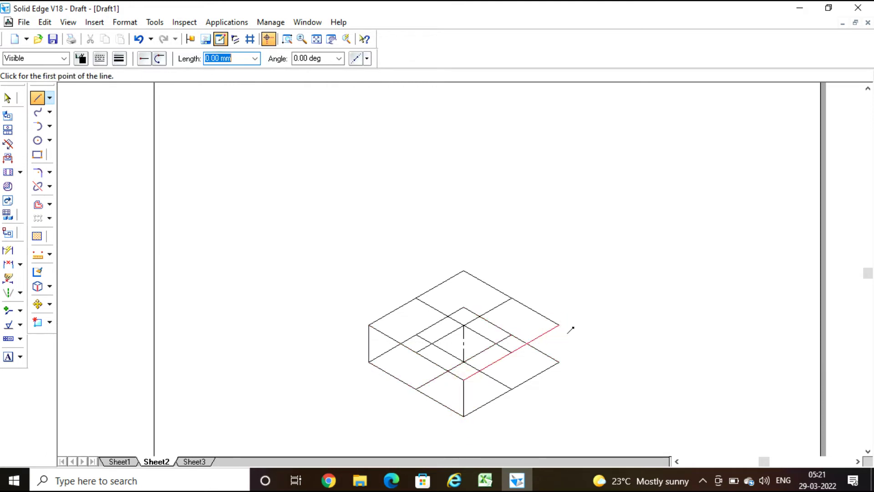
pyautogui.click(559, 325)
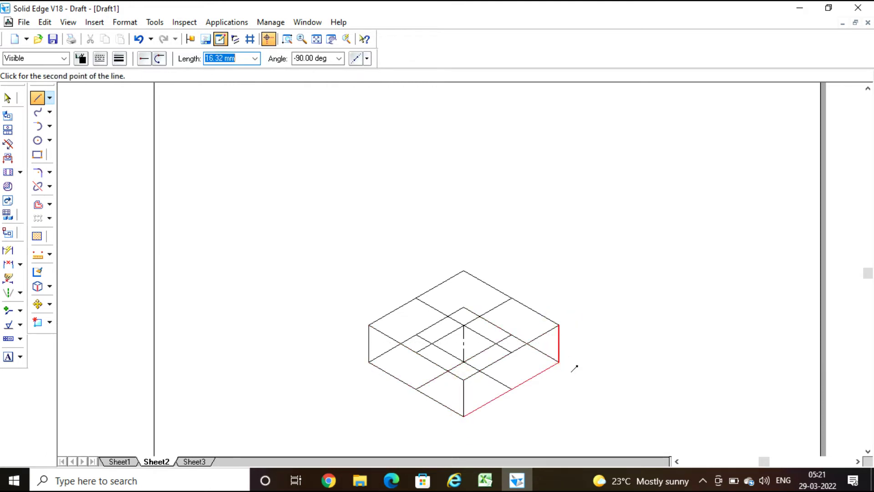
pyautogui.click(559, 362)
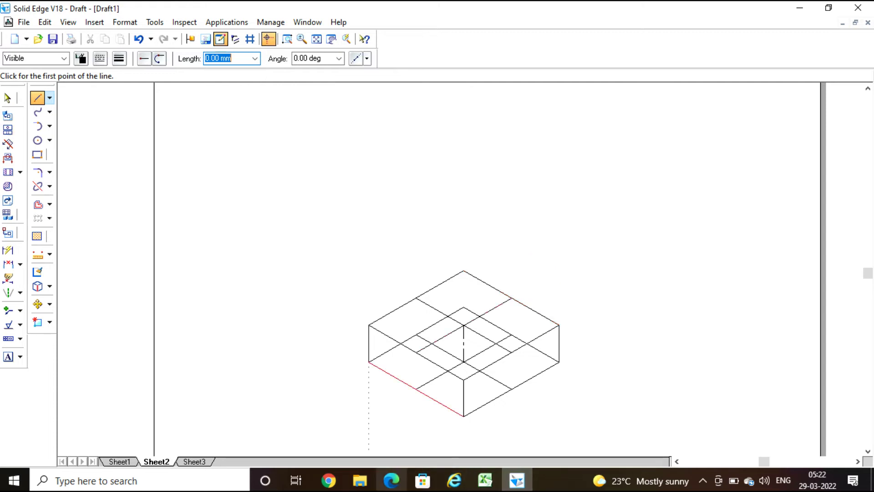
# Check the frustum dimensions in the question bank PDF and draw a rhombus's first edge beside the block, 40*0.816 mm long at 30°
pyautogui.click(392, 480)
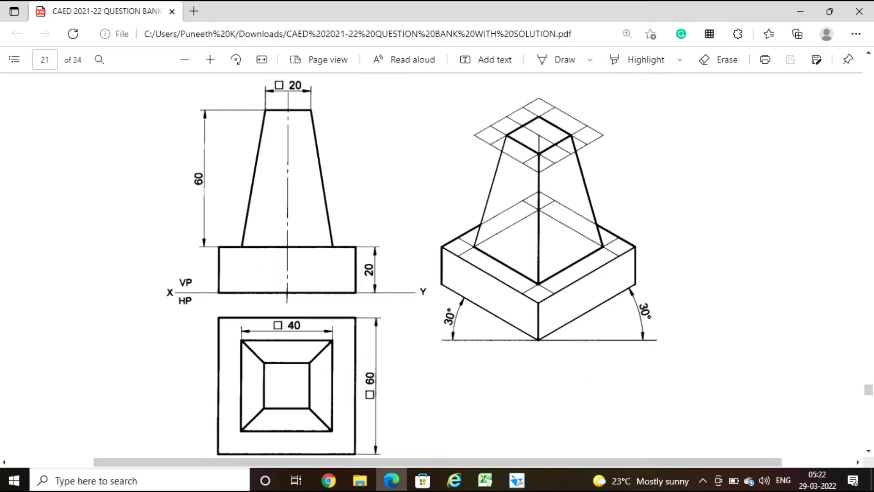
pyautogui.click(516, 480)
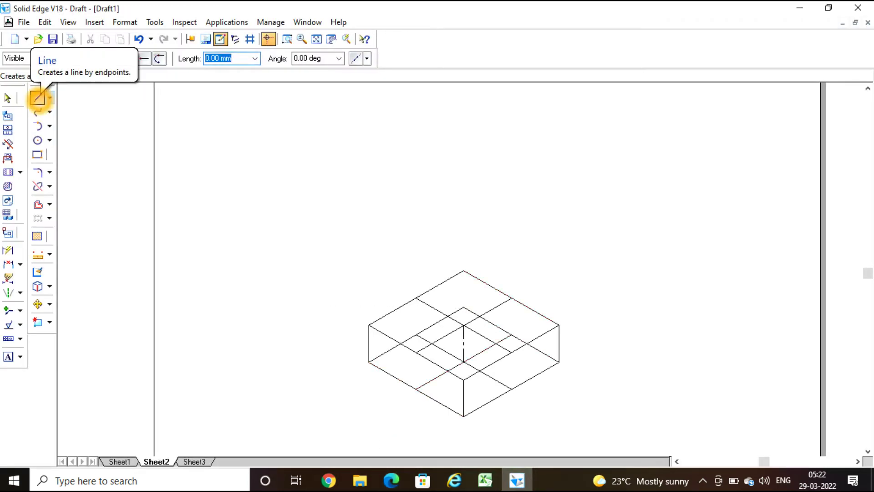
pyautogui.click(37, 97)
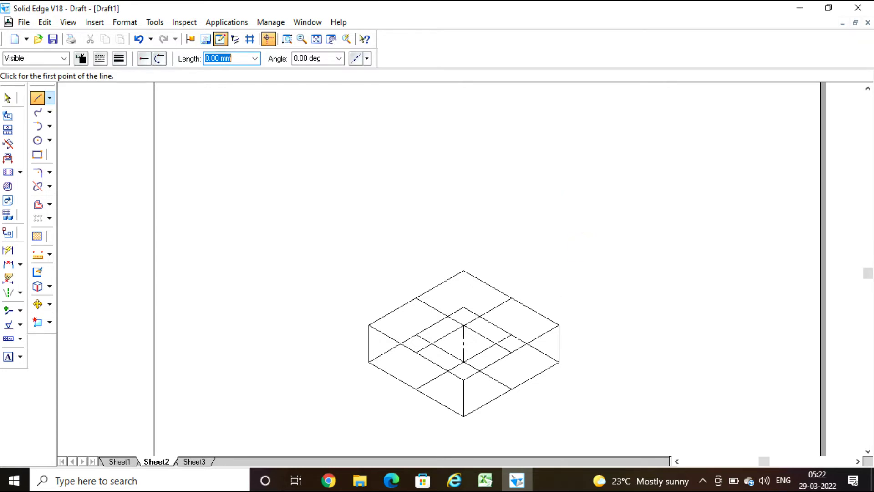
pyautogui.click(601, 255)
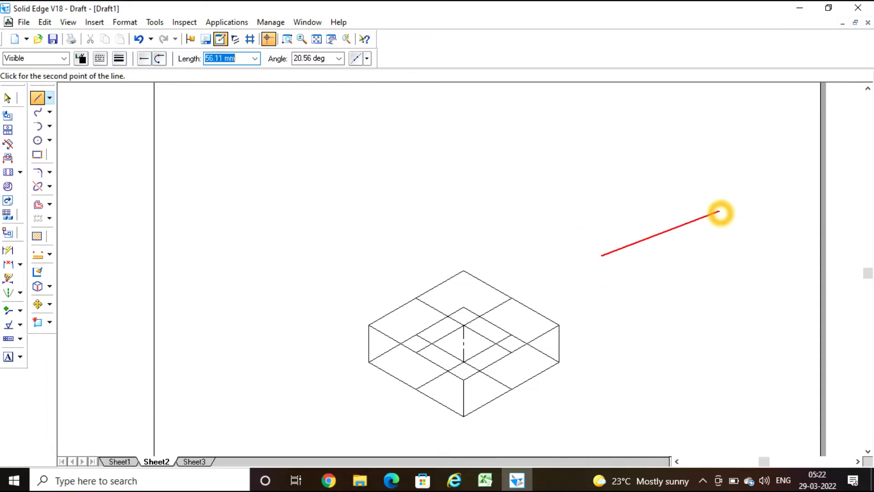
pyautogui.write('40*0.816')
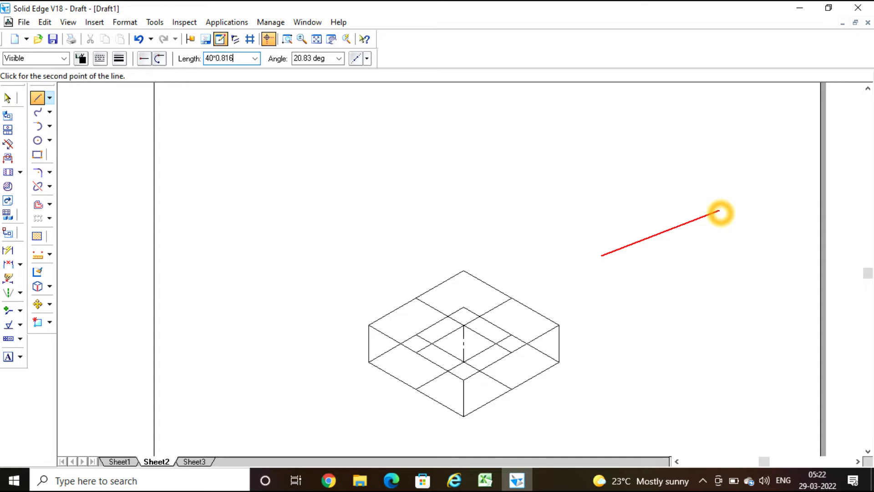
pyautogui.press('Tab')
pyautogui.write('30')
pyautogui.press('Return')
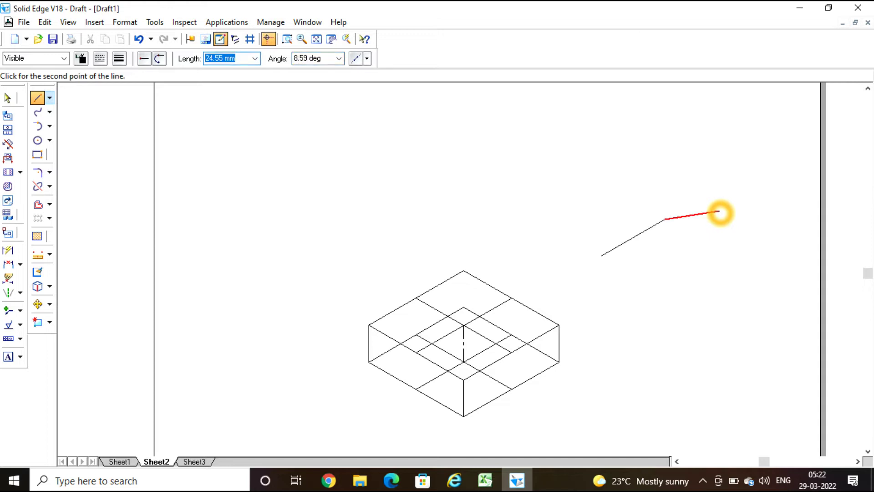
# Draw the small rhombus's second edge from the end of the first, 40*0.816 mm long at 150°
pyautogui.write('40*0.816')
pyautogui.press('Tab')
pyautogui.write('150')
pyautogui.press('Return')
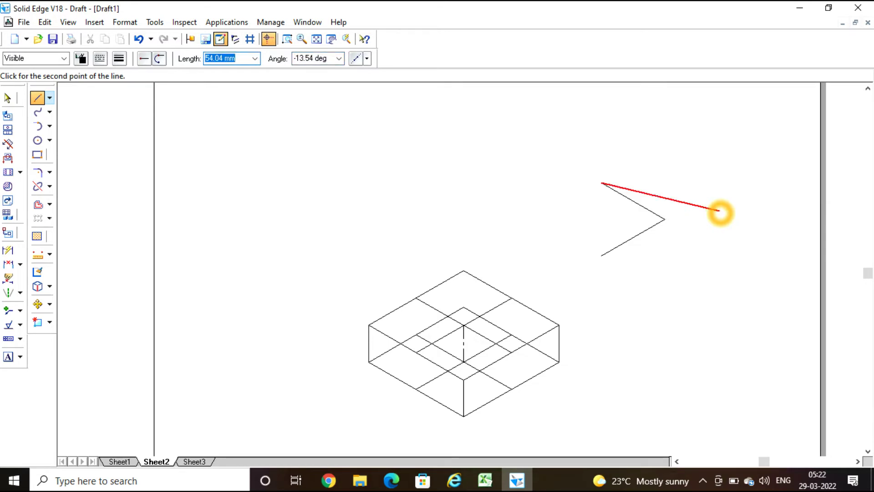
# Draw the small rhombus's third edge 40*0.816 mm long at -150° and close the shape at its starting point
pyautogui.write('40*0.816')
pyautogui.press('Tab')
pyautogui.write('-150')
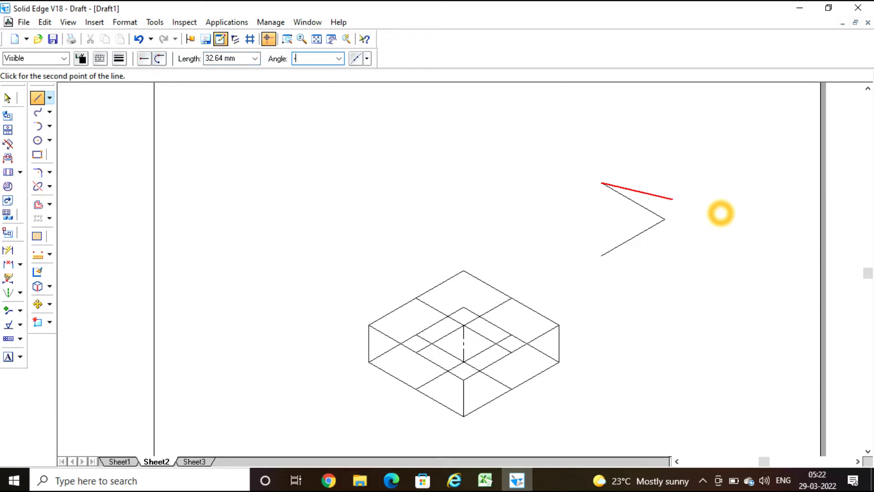
pyautogui.press('Return')
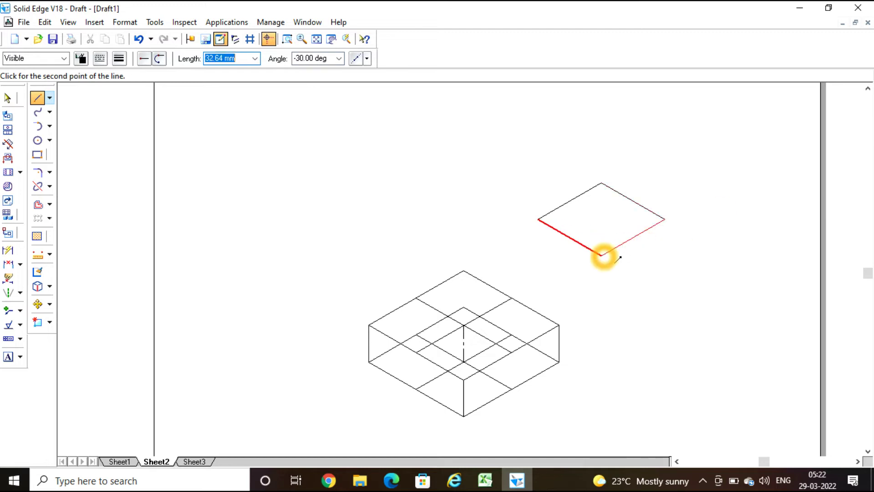
pyautogui.click(602, 255)
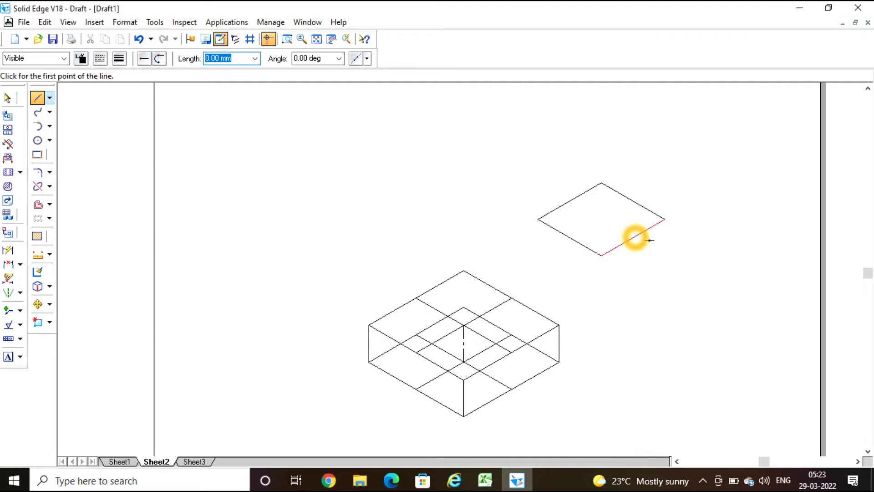
# Draw two centre lines across the small rhombus, each joining the midpoints of opposite edges
pyautogui.click(632, 237)
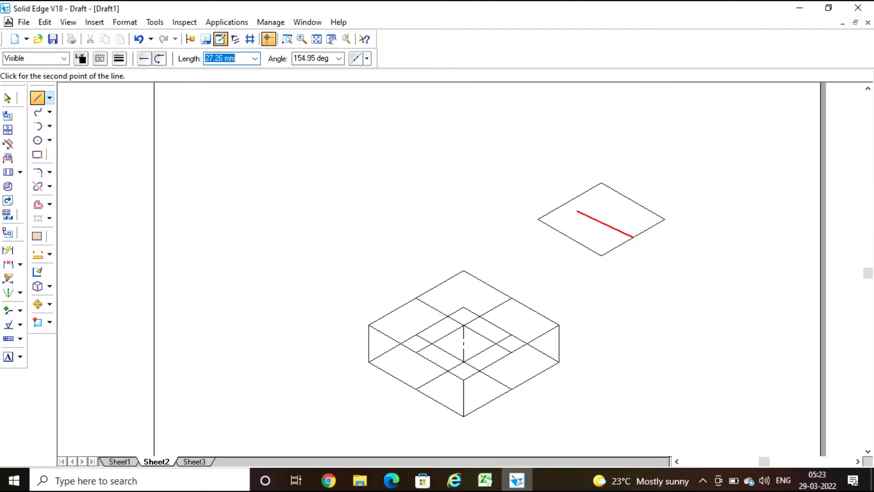
pyautogui.click(571, 201)
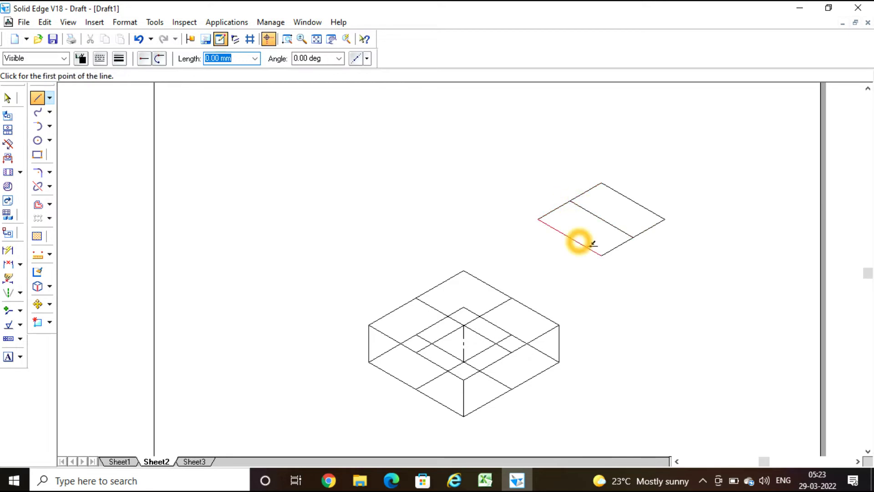
pyautogui.click(571, 238)
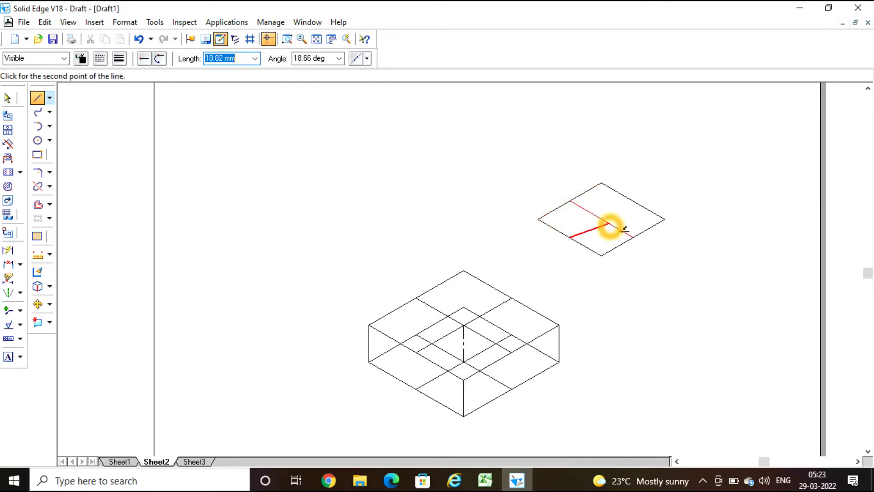
pyautogui.click(633, 201)
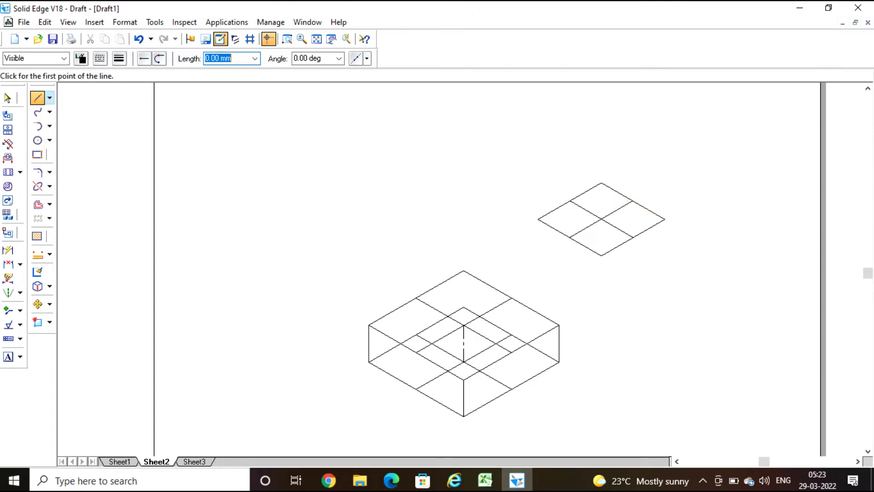
# Check the frustum's height in the question bank PDF and draw a dash-dot axis from the 40 mm rhombus's centre, 60*0.816 mm long at 90°
pyautogui.click(99, 58)
pyautogui.click(132, 96)
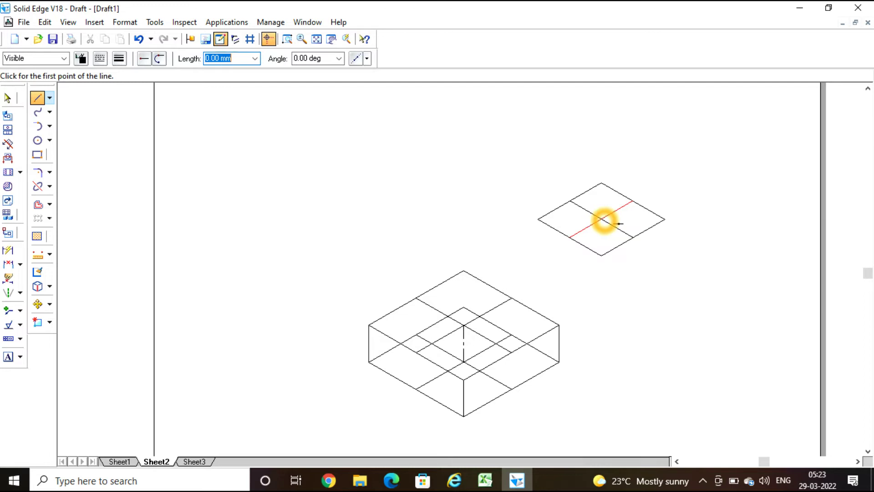
pyautogui.click(603, 221)
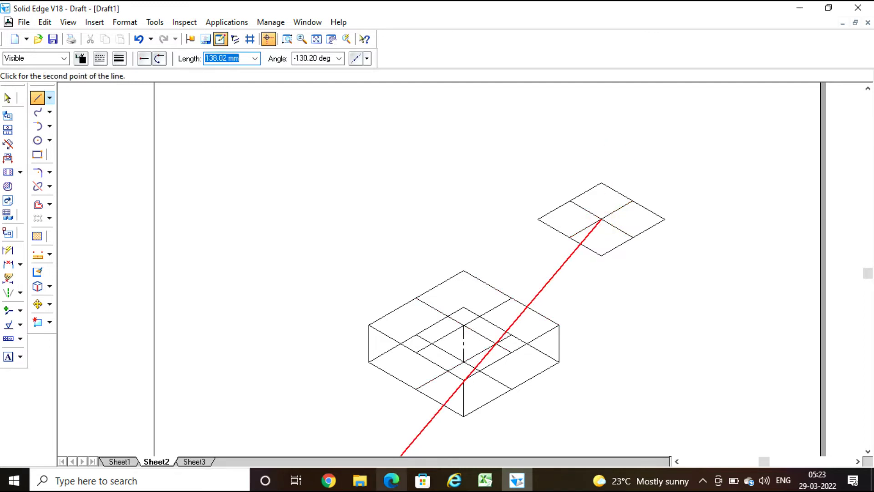
pyautogui.click(391, 480)
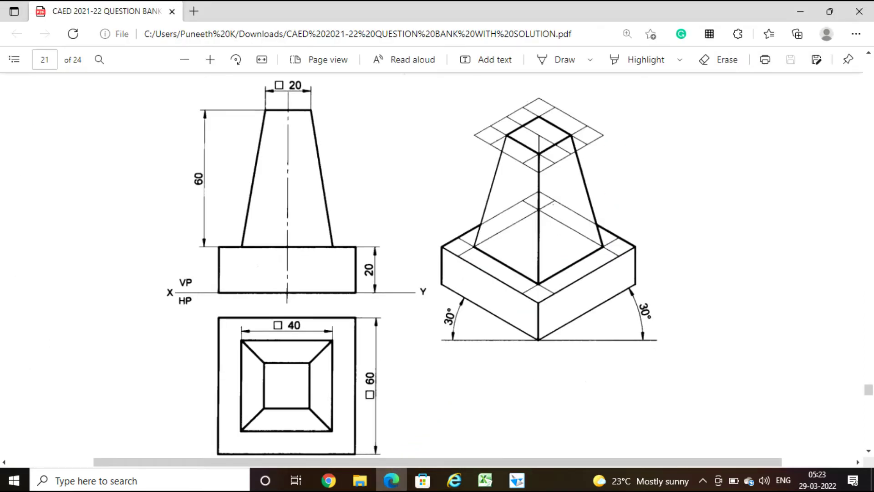
pyautogui.click(517, 480)
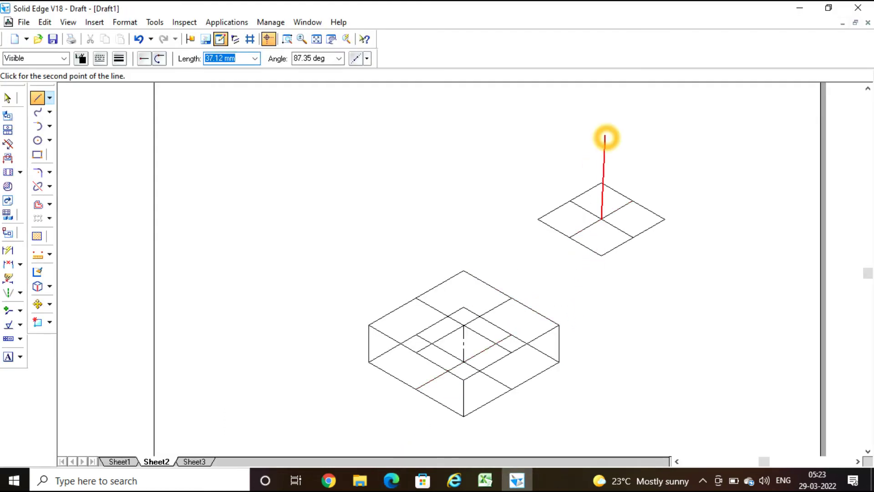
pyautogui.write('60')
pyautogui.write("'")
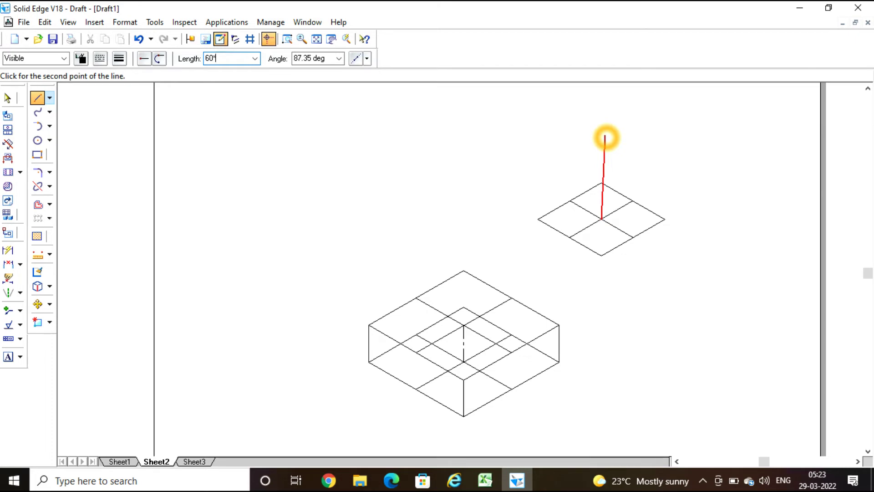
pyautogui.write('0.816')
pyautogui.press('Tab')
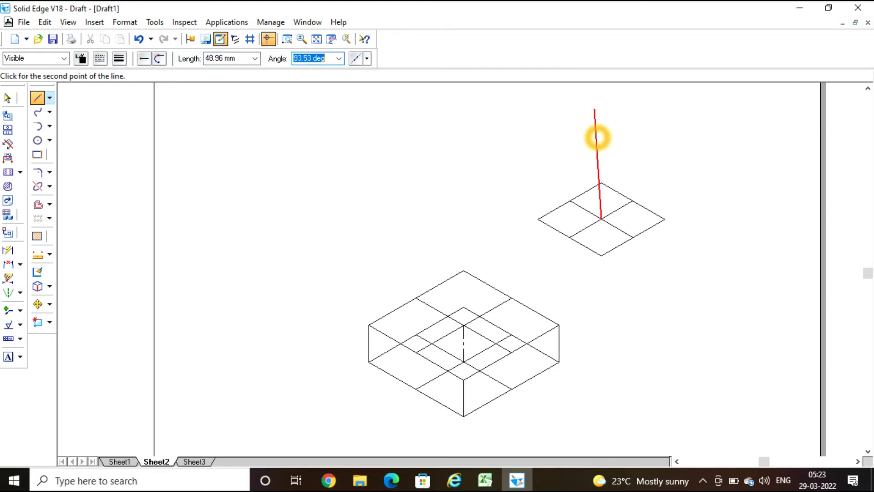
pyautogui.write('90')
pyautogui.press('Return')
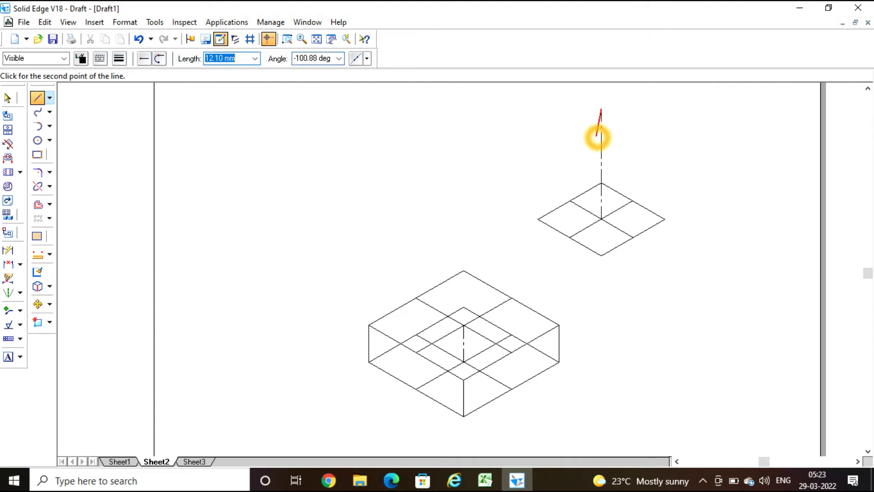
pyautogui.rightClick(698, 156)
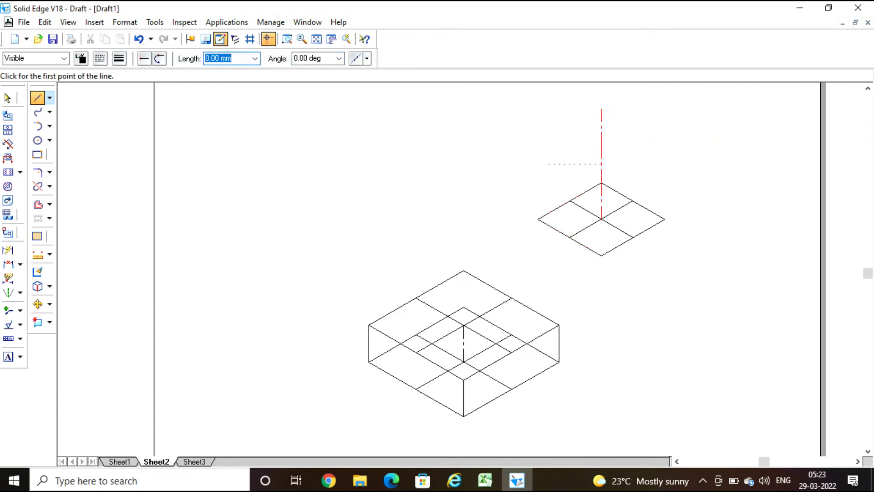
pyautogui.rightClick(599, 232)
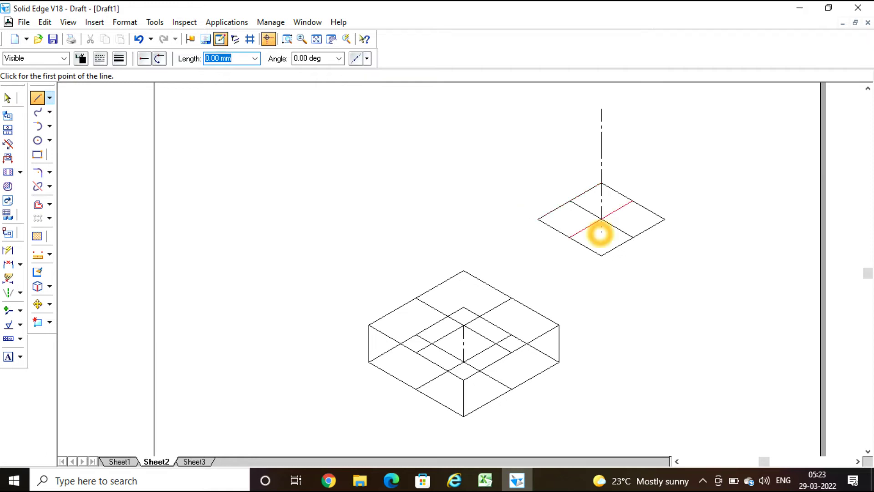
pyautogui.click(603, 114)
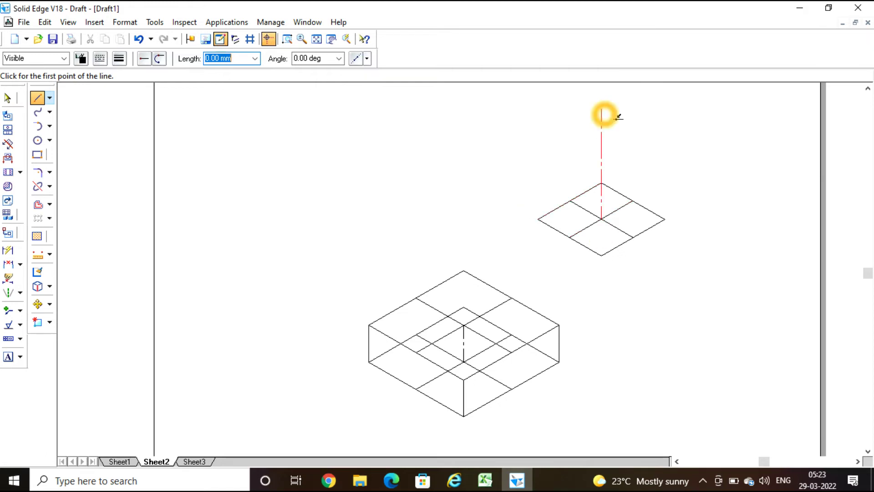
# Draw the first edge of the frustum's top rhombus in empty space above the block, 20*0.816 mm long at 30°
pyautogui.click(37, 98)
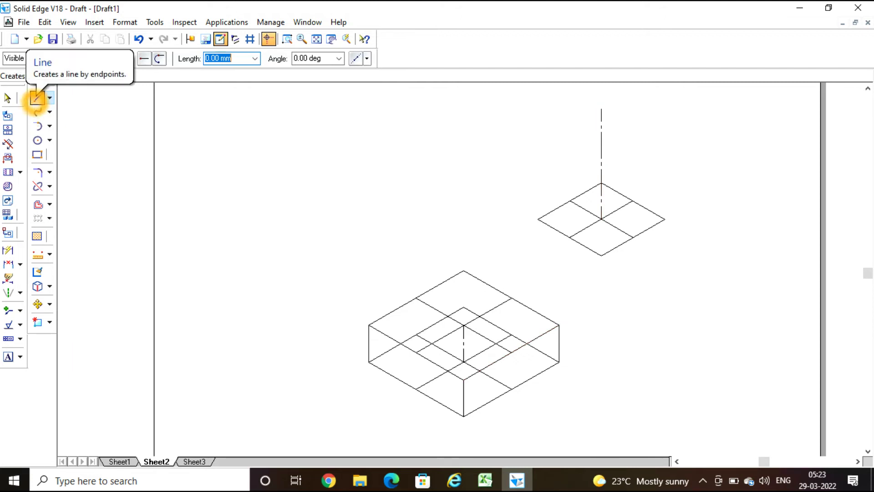
pyautogui.click(284, 200)
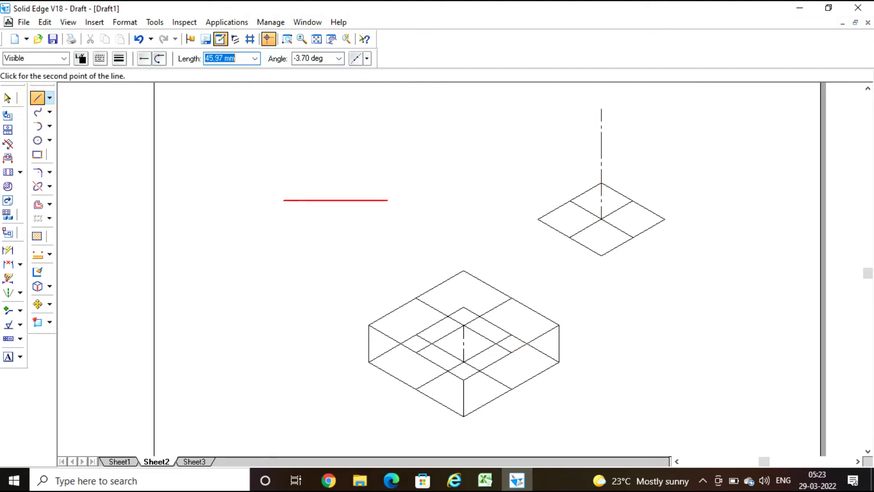
pyautogui.click(409, 132)
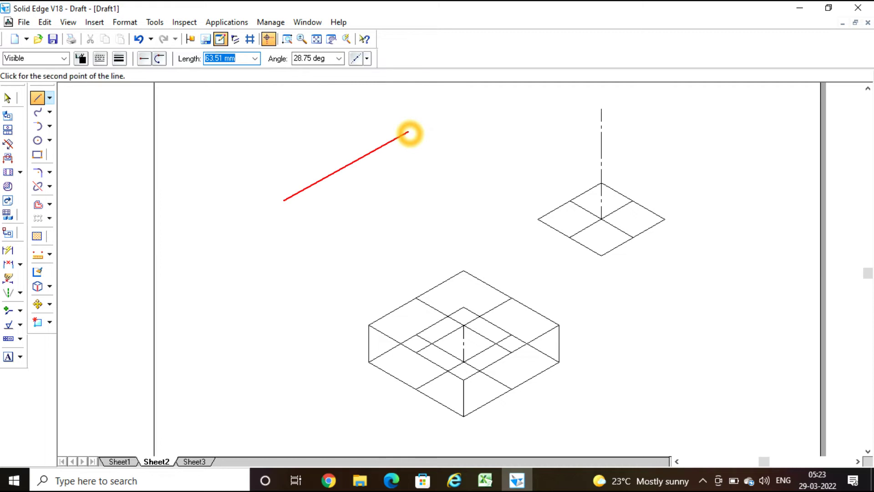
pyautogui.write('20')
pyautogui.write('1')
pyautogui.write('0.81')
pyautogui.write('6')
pyautogui.press('Tab')
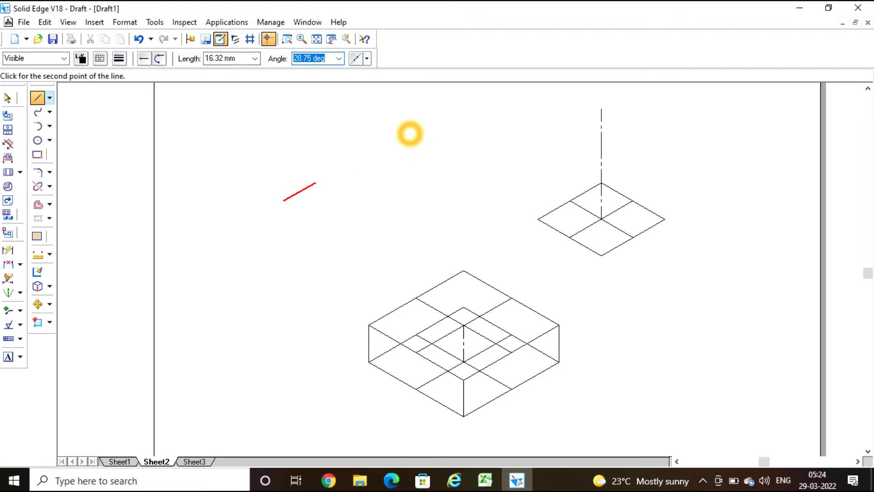
pyautogui.write('30')
pyautogui.press('Tab')
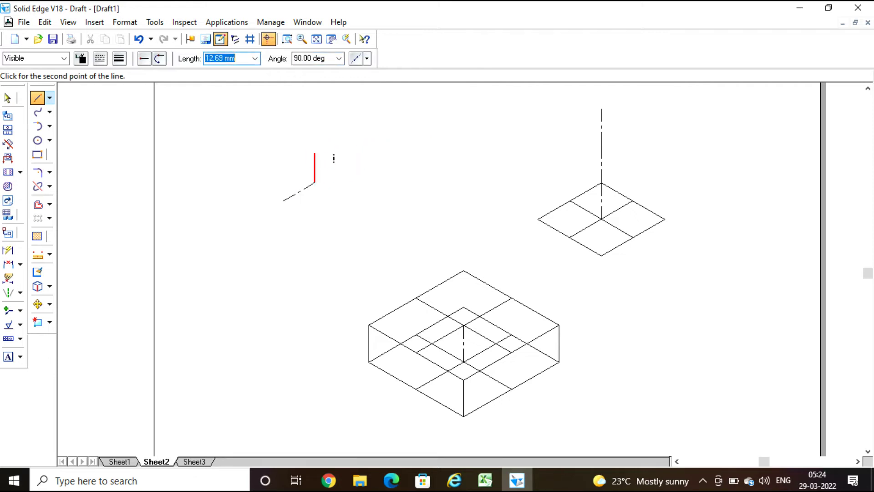
# Draw the top rhombus's second edge from the end of the first, 20*0.816 mm long at 150°
pyautogui.write('20')
pyautogui.write('"0.816')
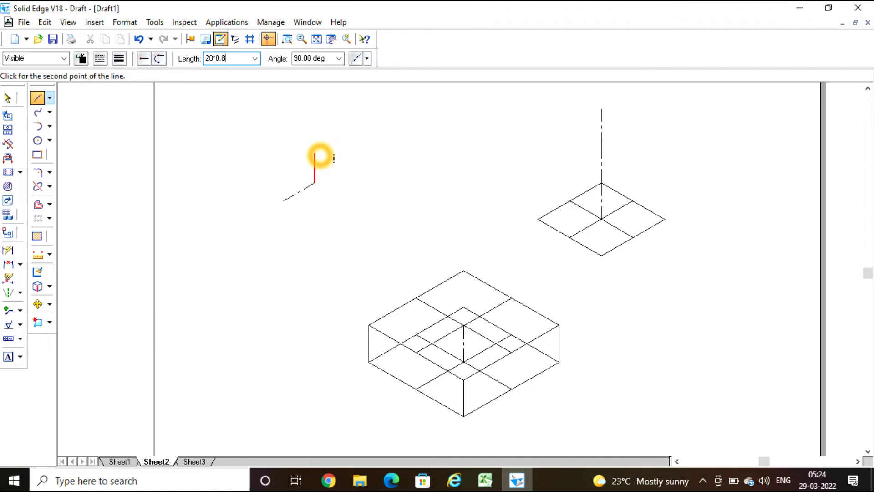
pyautogui.press('Tab')
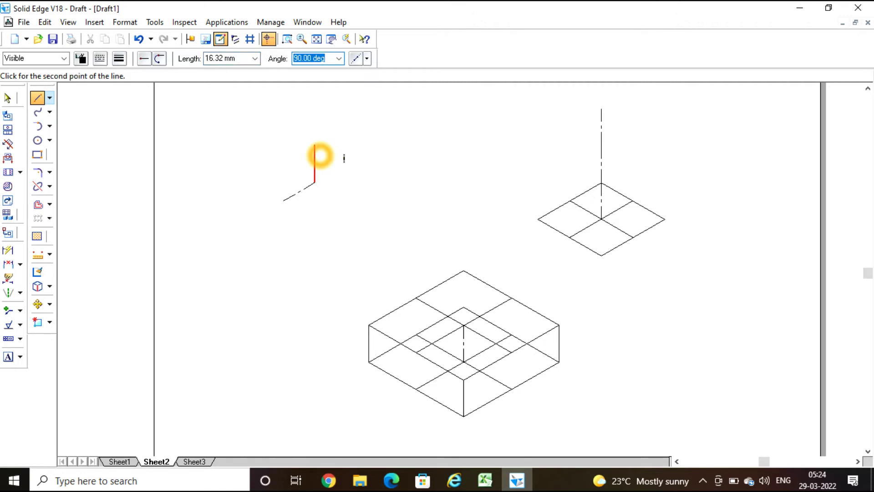
pyautogui.write('150')
pyautogui.press('Return')
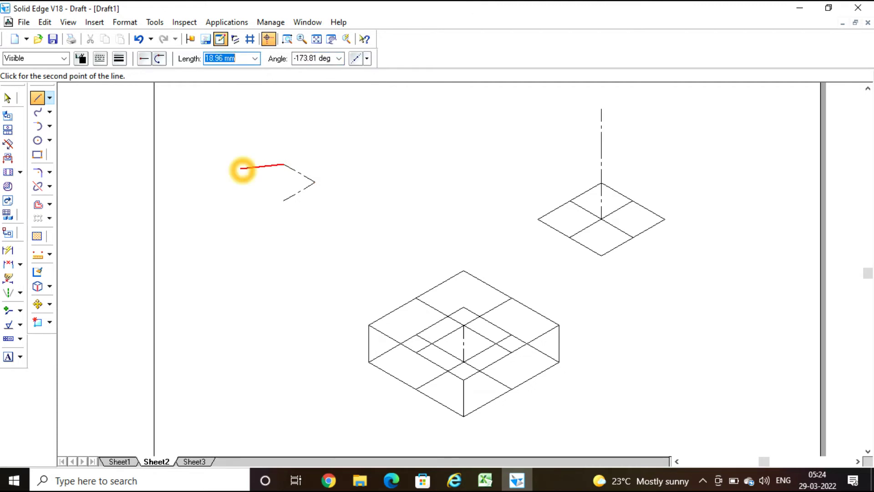
# Draw the top rhombus's third edge 20*0.816 mm long at -150° and close the shape at its starting point
pyautogui.write('20*0.816')
pyautogui.press('Tab')
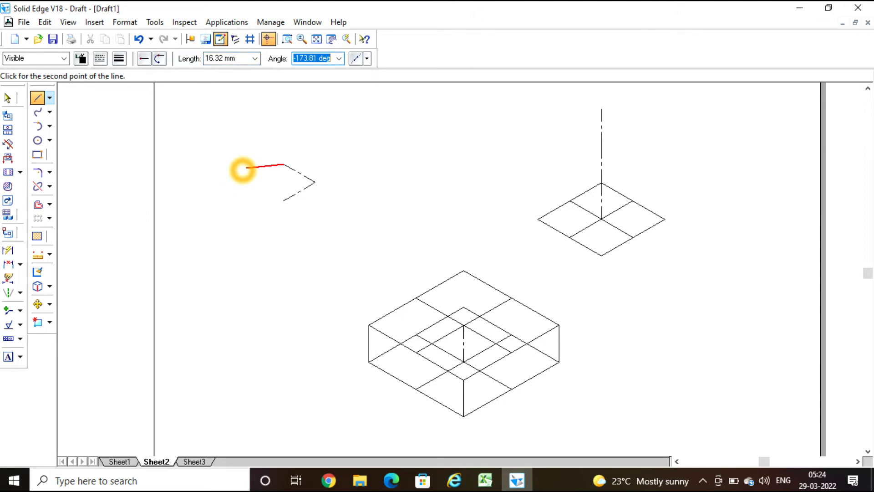
pyautogui.write('-150')
pyautogui.press('Return')
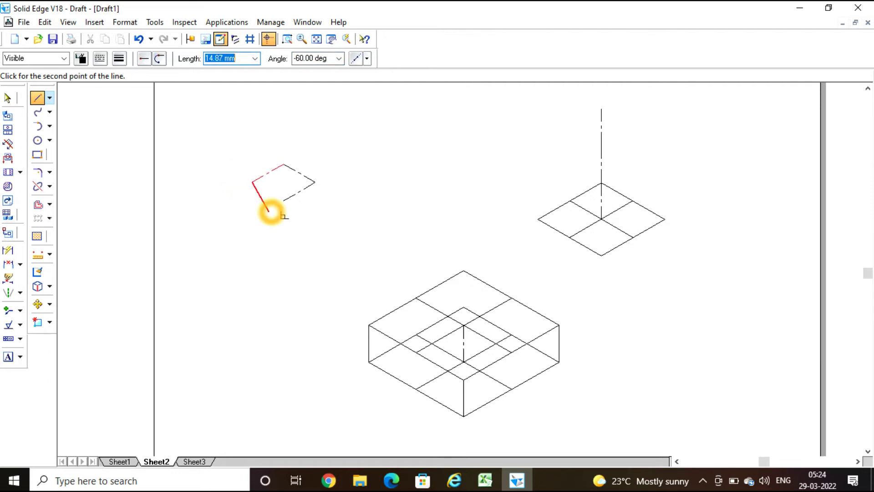
pyautogui.click(283, 200)
# Change all four edges of the 20 mm rhombus to a continuous line type
pyautogui.click(286, 39)
pyautogui.click(227, 113)
pyautogui.click(381, 253)
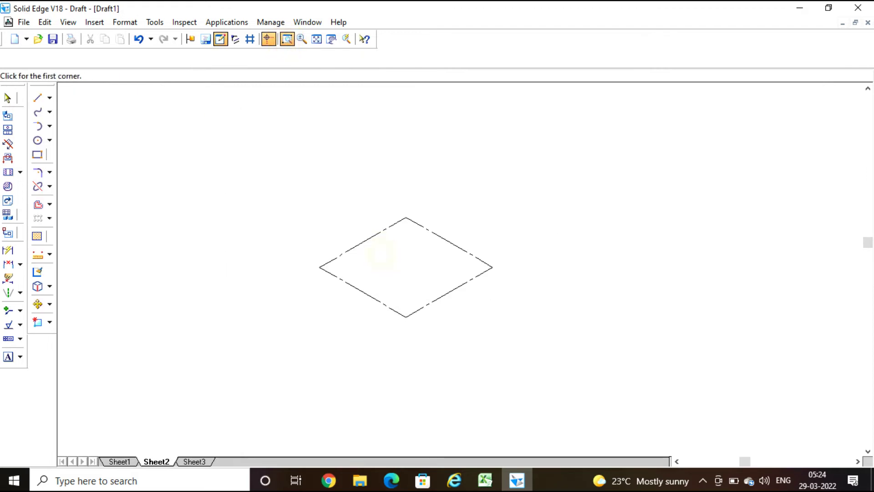
pyautogui.rightClick(301, 218)
pyautogui.moveTo(285, 184); pyautogui.dragTo(552, 361)
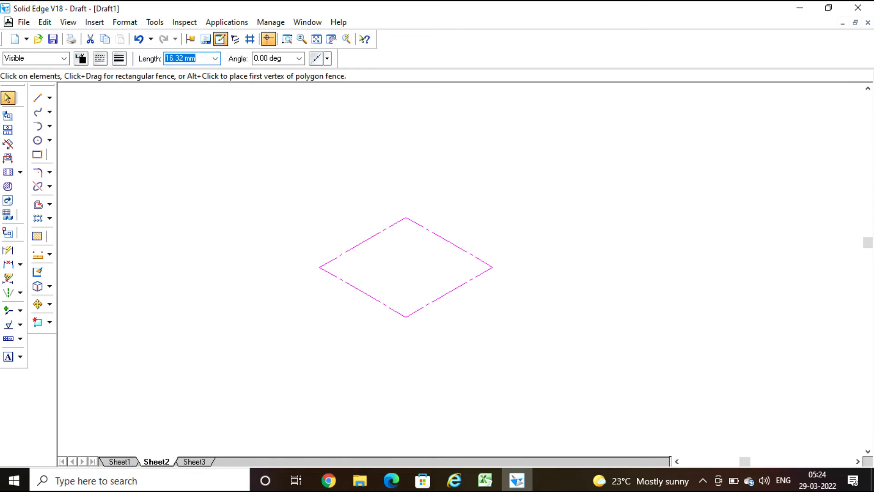
pyautogui.click(100, 58)
pyautogui.click(132, 74)
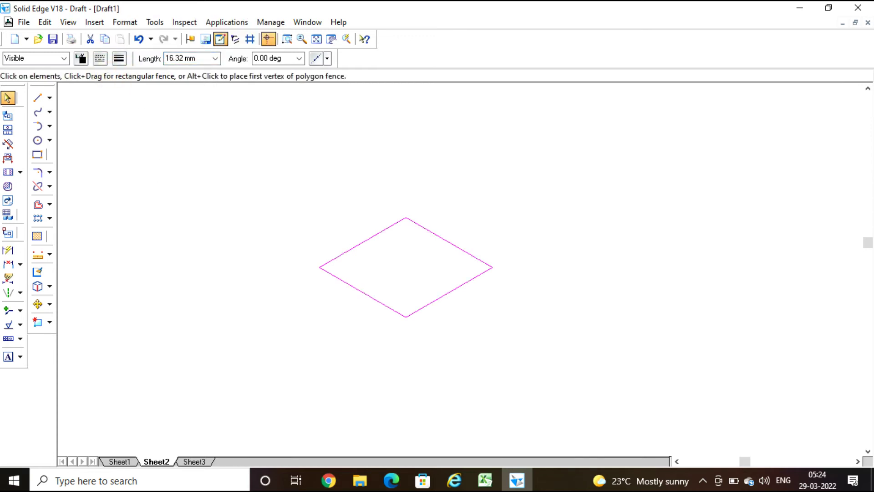
pyautogui.click(559, 204)
# Draw two centre lines across the 20 mm rhombus, each joining the midpoints of opposite edges
pyautogui.click(37, 98)
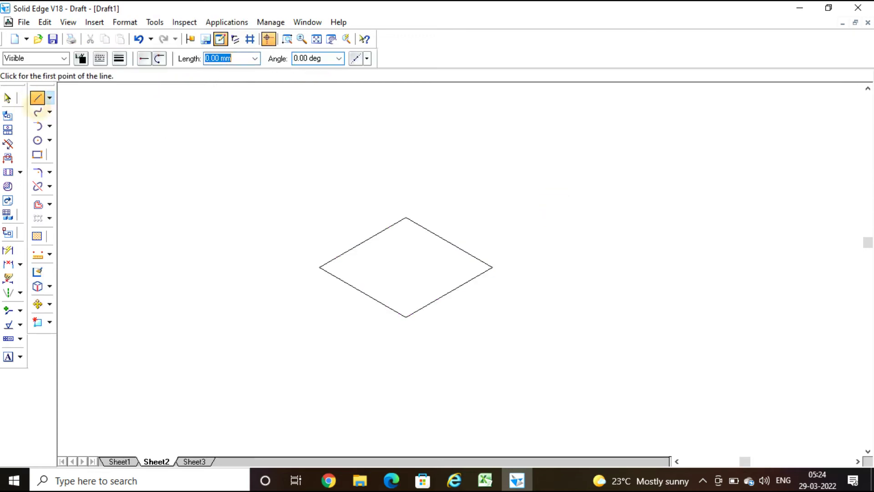
pyautogui.click(363, 292)
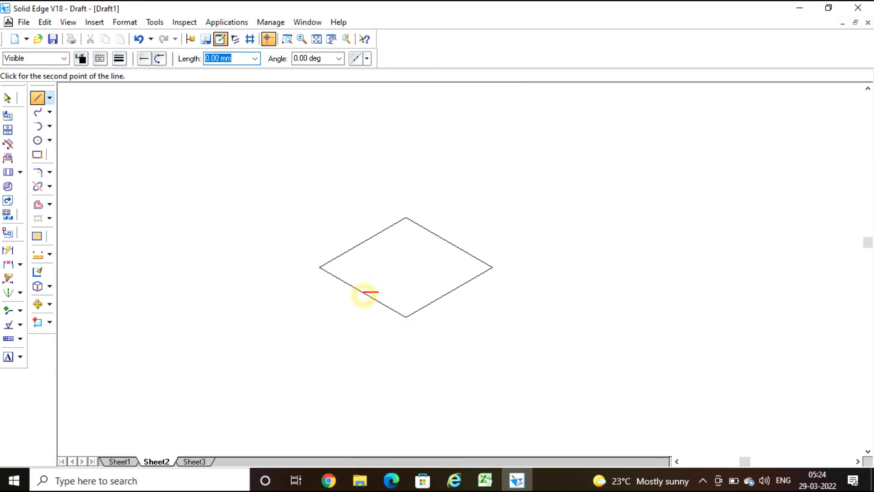
pyautogui.click(450, 244)
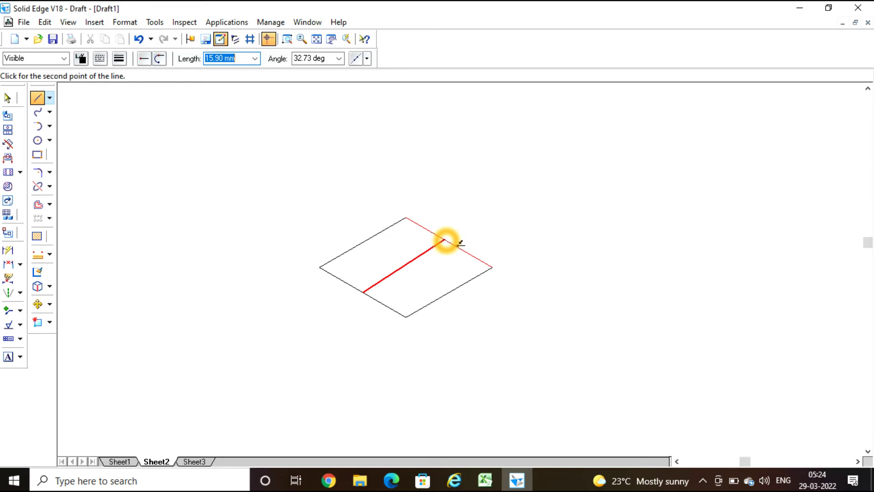
pyautogui.press('Escape')
pyautogui.click(451, 290)
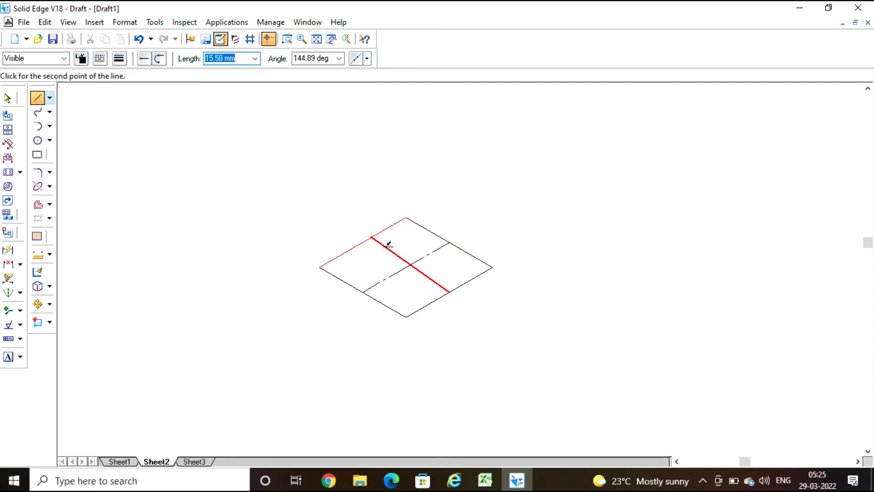
pyautogui.click(371, 241)
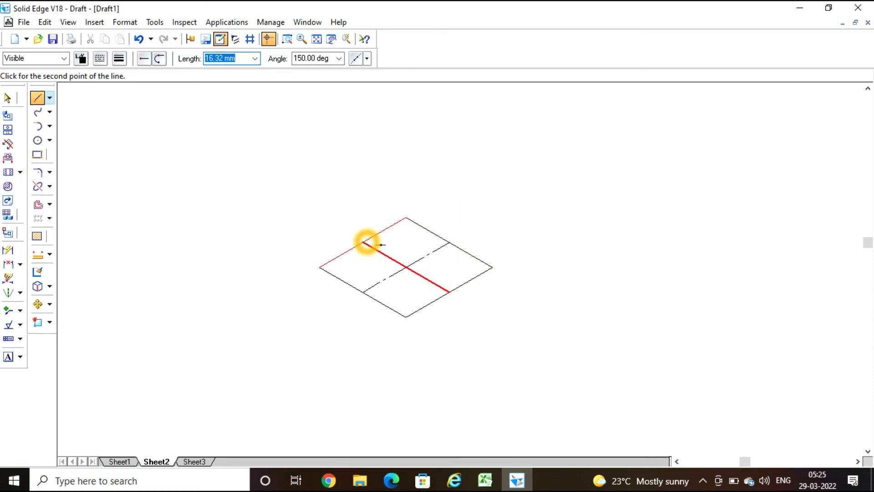
pyautogui.click(365, 242)
pyautogui.rightClick(562, 231)
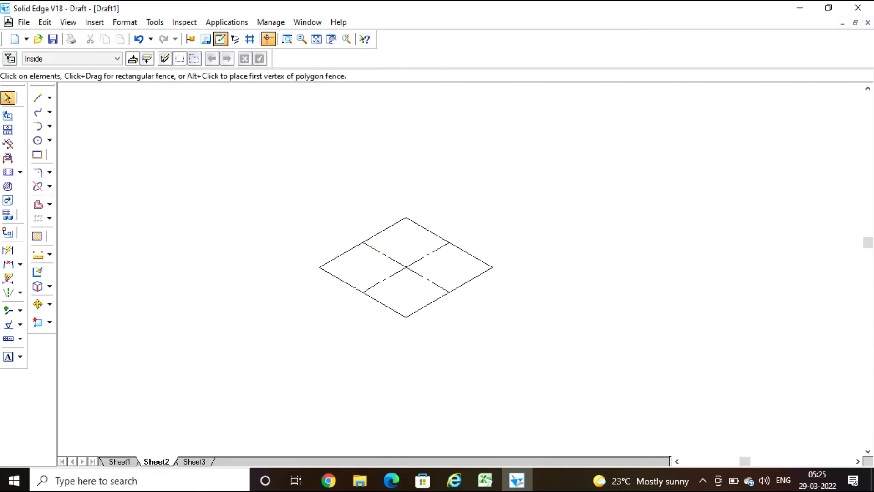
# Move the 20 mm rhombus and its centre lines, without keeping a copy, from its centre to the upper end of the vertical axis
pyautogui.click(317, 39)
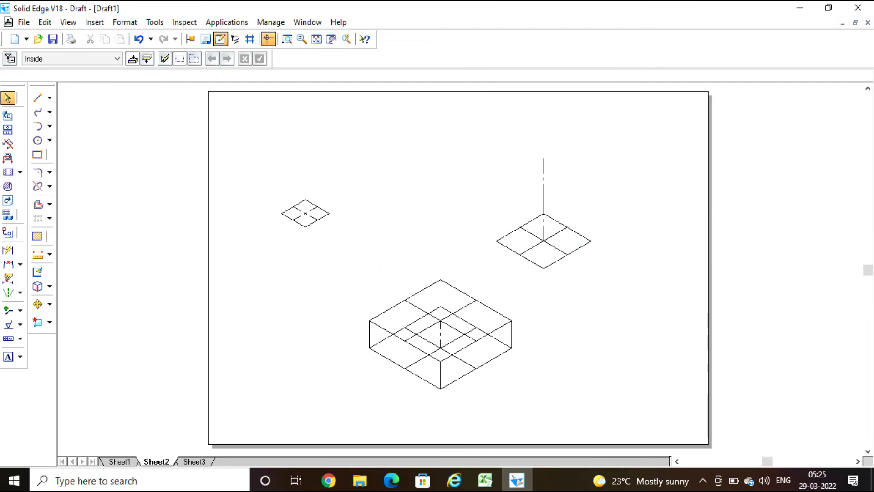
pyautogui.click(294, 207)
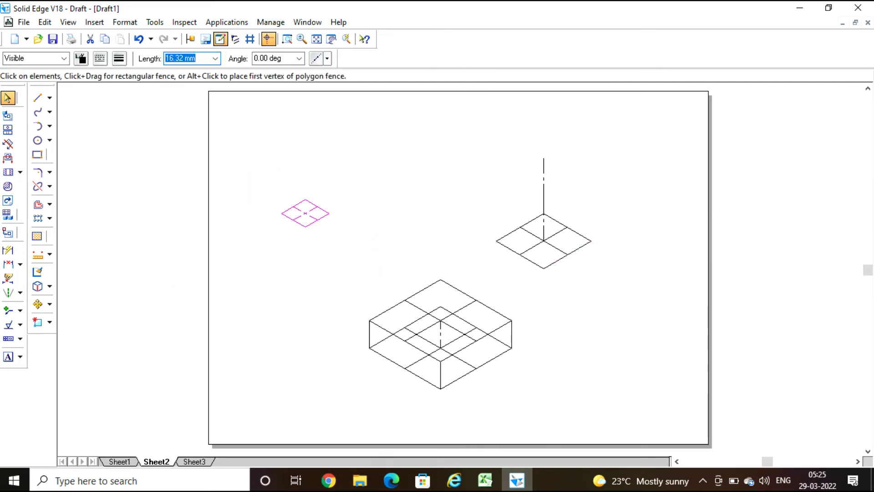
pyautogui.click(38, 304)
pyautogui.click(10, 58)
pyautogui.click(305, 214)
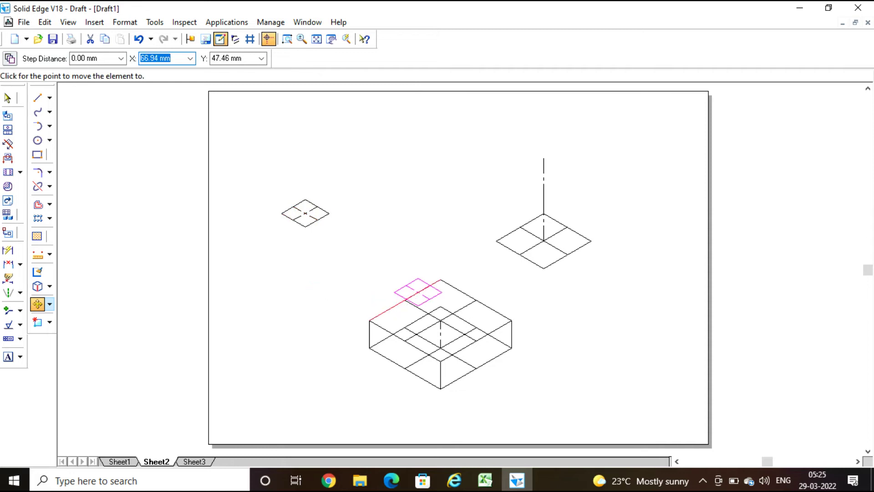
pyautogui.click(544, 158)
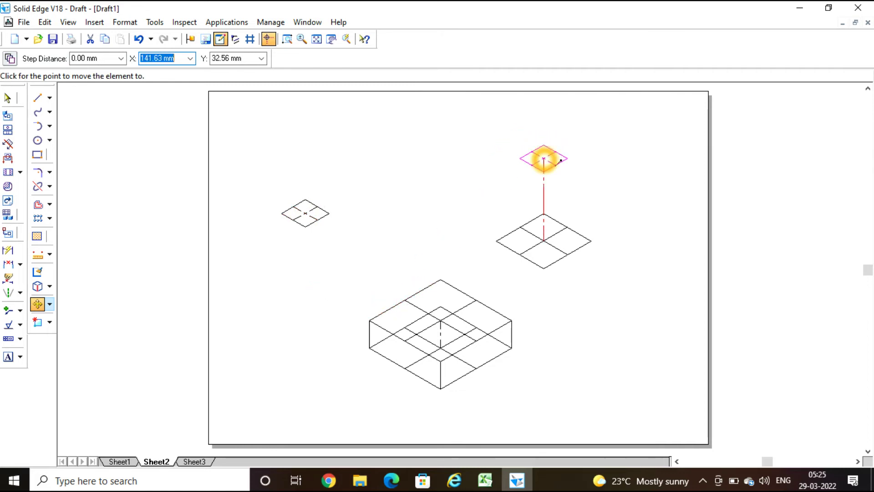
pyautogui.click(658, 153)
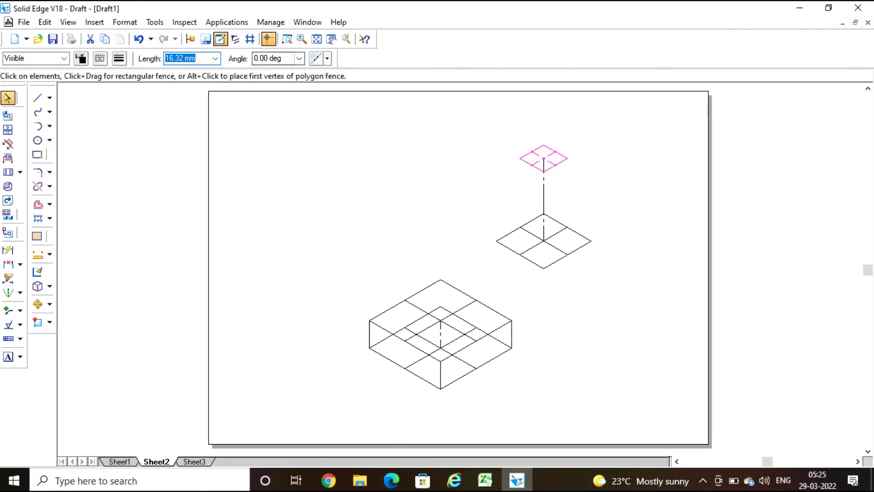
pyautogui.click(288, 39)
pyautogui.click(449, 112)
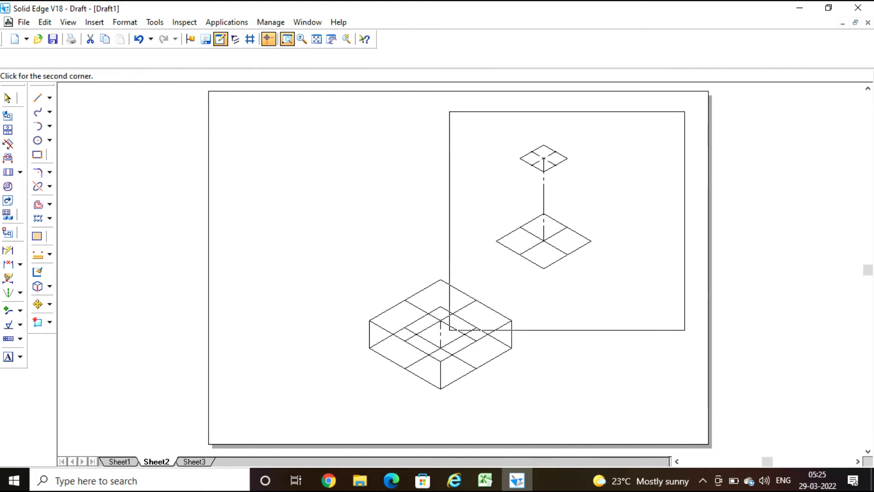
pyautogui.click(685, 330)
pyautogui.rightClick(685, 331)
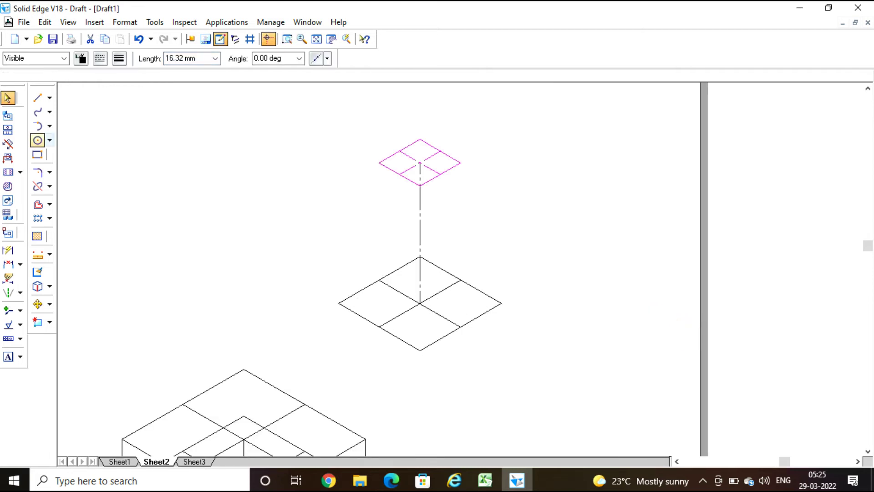
pyautogui.click(37, 98)
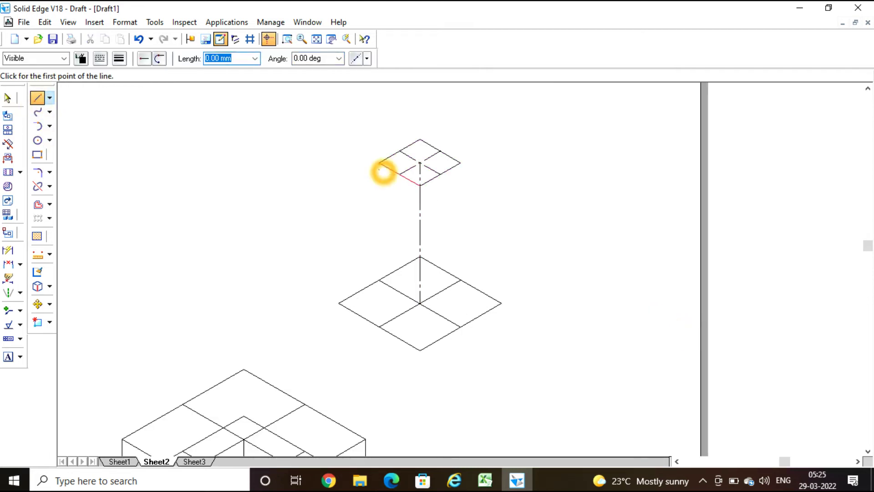
pyautogui.click(379, 163)
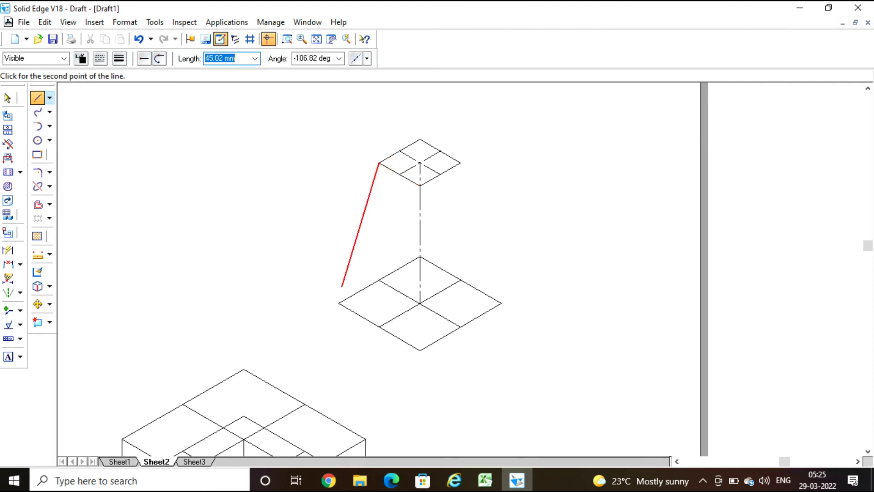
pyautogui.click(338, 303)
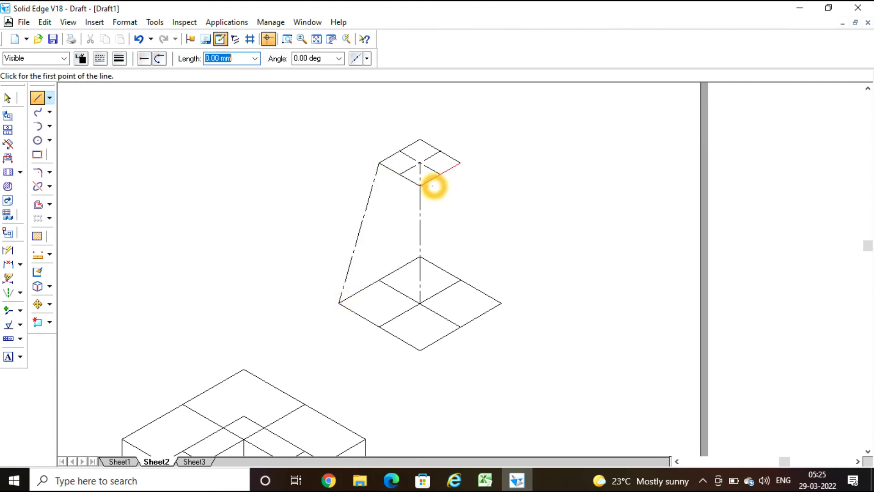
pyautogui.rightClick(419, 186)
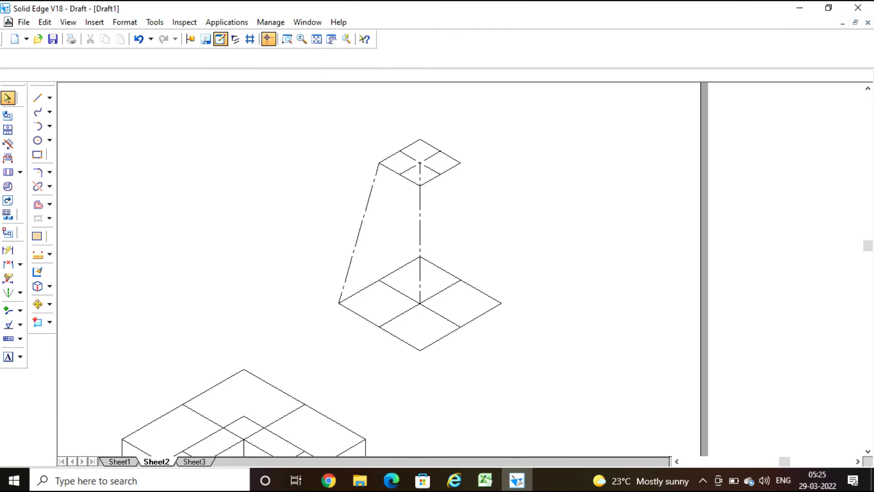
pyautogui.click(361, 222)
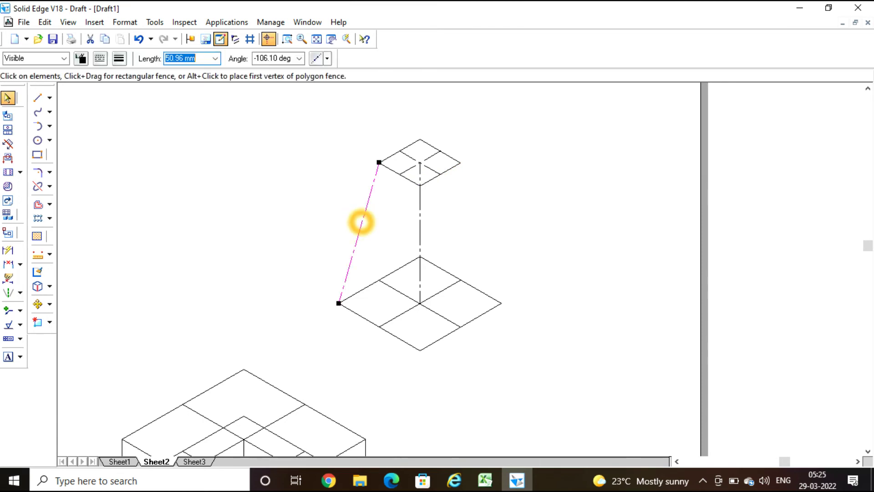
pyautogui.press('Delete')
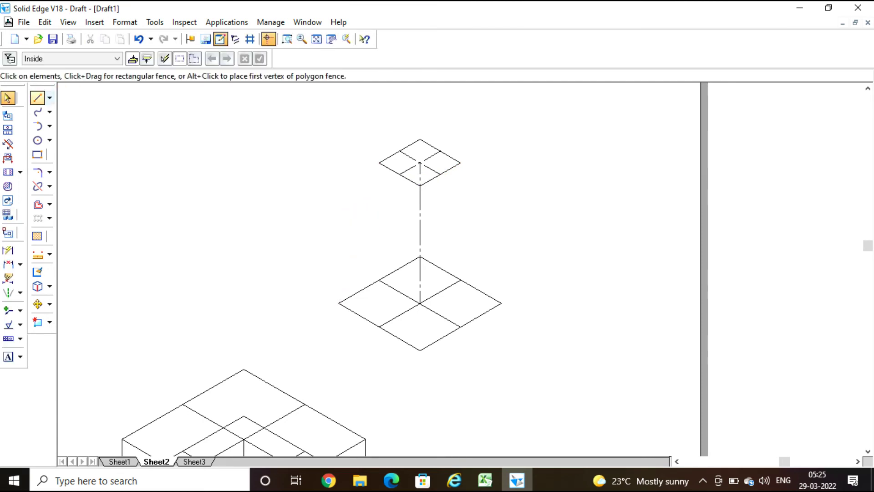
# Draw the frustum's left slant edge as a continuous line from the top rhombus's left corner to the base rhombus's left corner
pyautogui.click(38, 98)
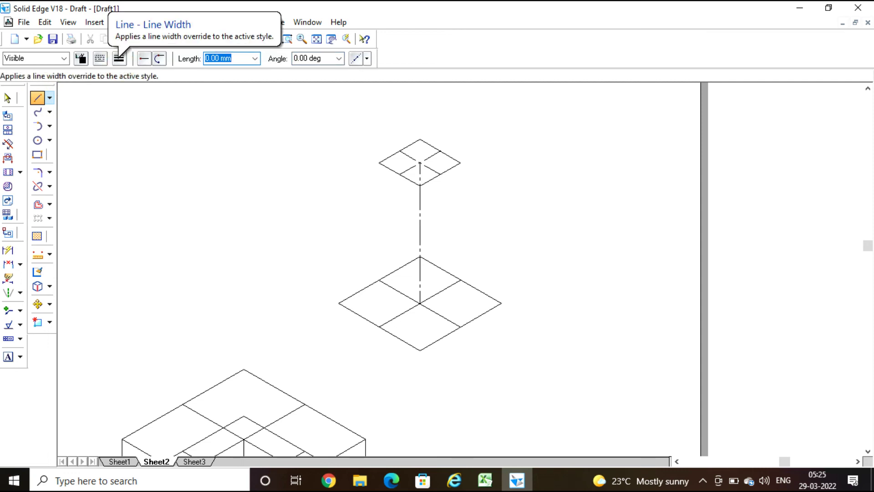
pyautogui.click(119, 58)
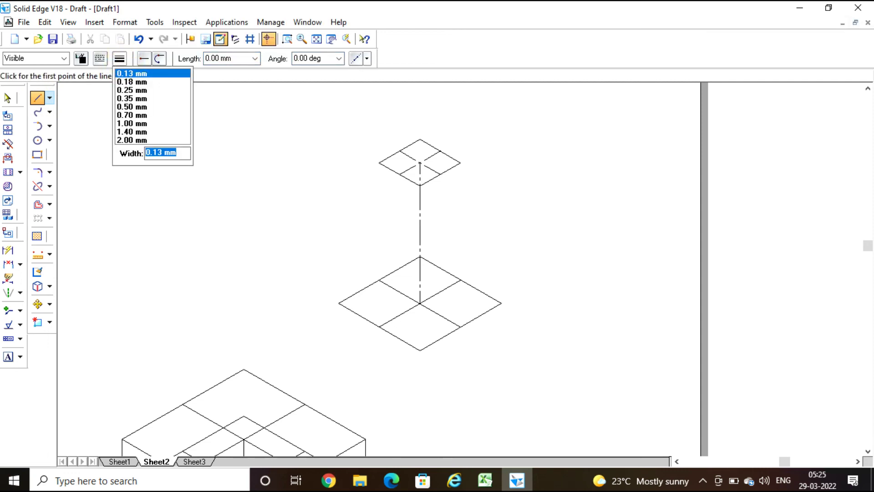
pyautogui.click(100, 58)
pyautogui.click(111, 85)
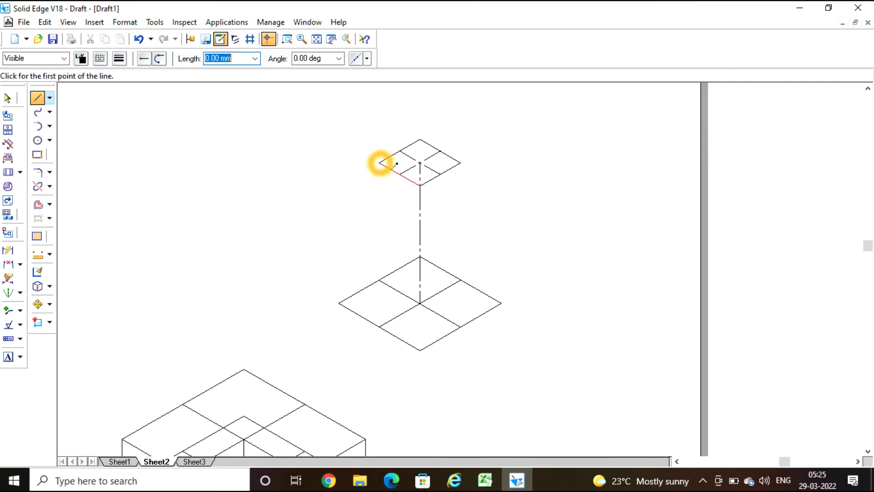
pyautogui.click(378, 163)
pyautogui.click(339, 302)
pyautogui.rightClick(339, 303)
# Draw the frustum's front and right slant edges, joining the matching corners of the top and base rhombuses
pyautogui.click(420, 185)
pyautogui.click(420, 184)
pyautogui.click(420, 349)
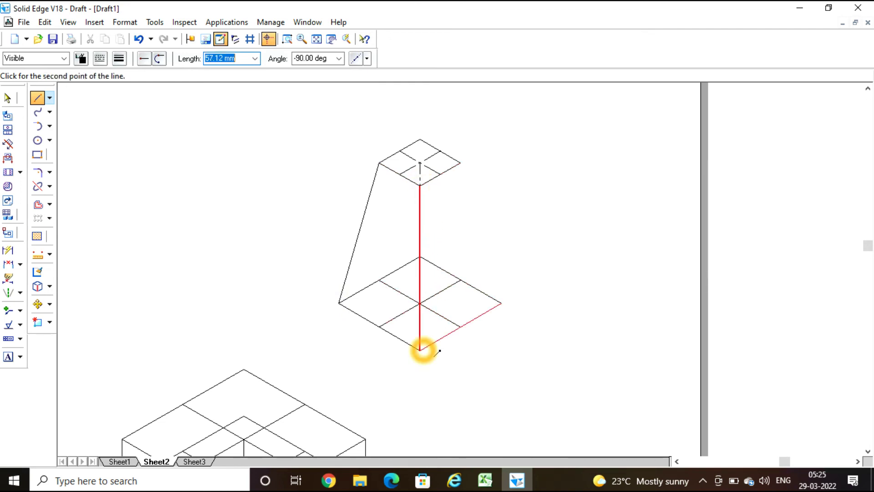
pyautogui.rightClick(421, 349)
pyautogui.click(460, 166)
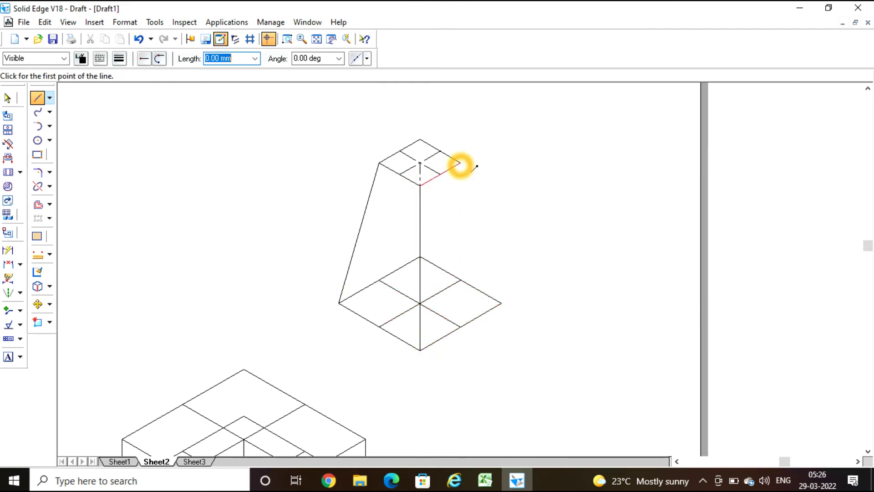
pyautogui.click(501, 303)
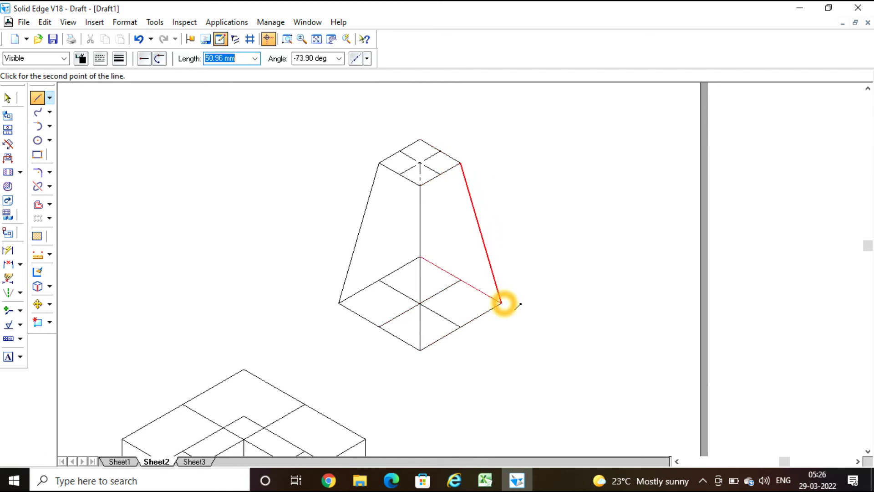
pyautogui.rightClick(501, 303)
pyautogui.rightClick(682, 197)
# Move the whole frustum, without keeping a copy, from its base centre to the centre of the block's top face
pyautogui.click(302, 39)
pyautogui.click(317, 39)
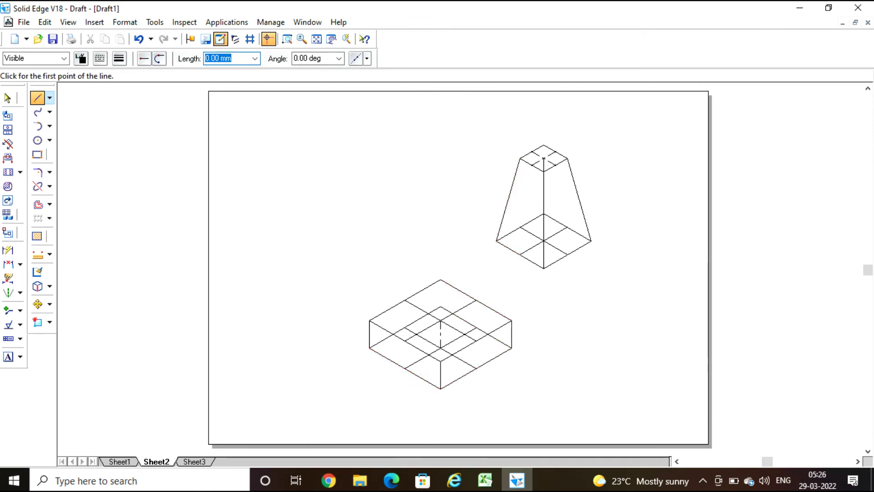
pyautogui.rightClick(706, 223)
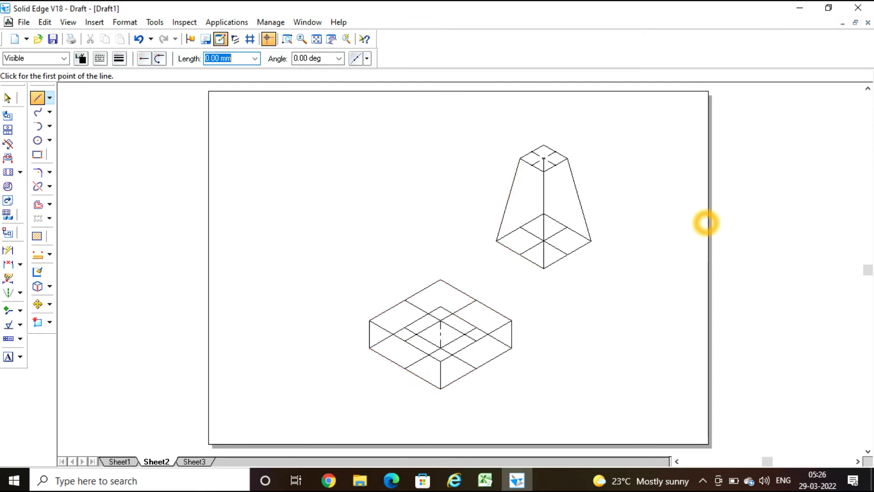
pyautogui.press('Escape')
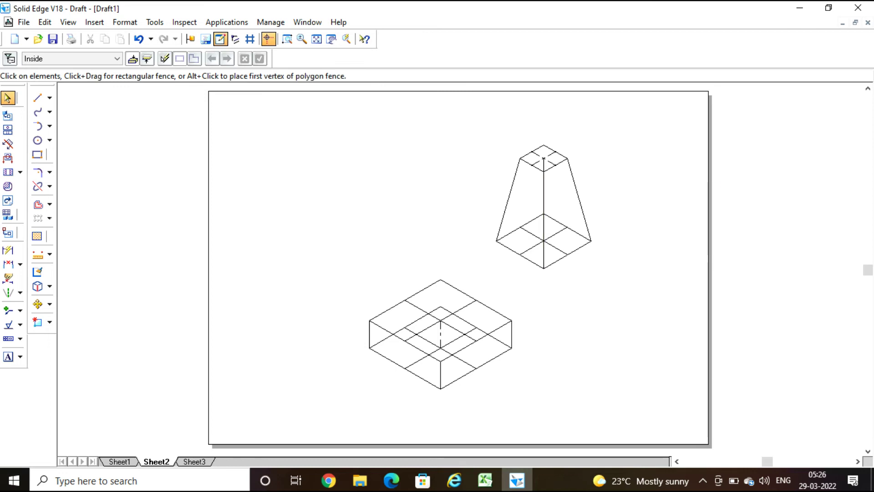
pyautogui.click(37, 303)
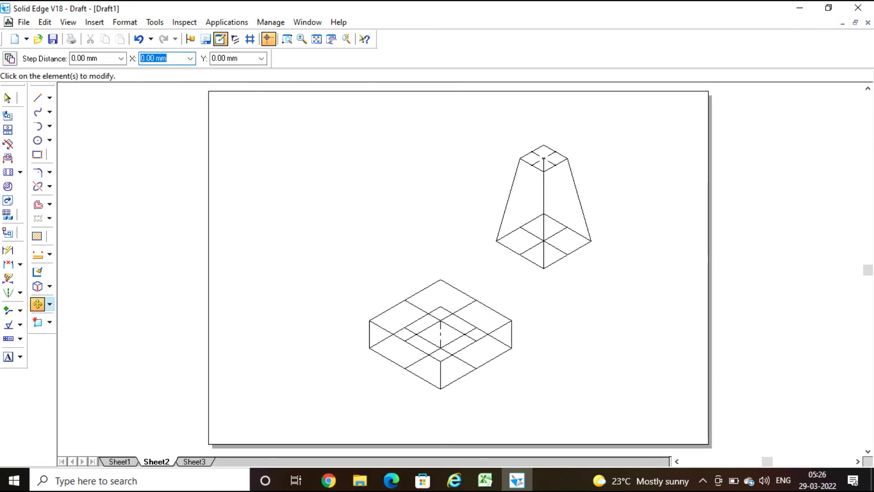
pyautogui.moveTo(448, 122); pyautogui.dragTo(653, 307)
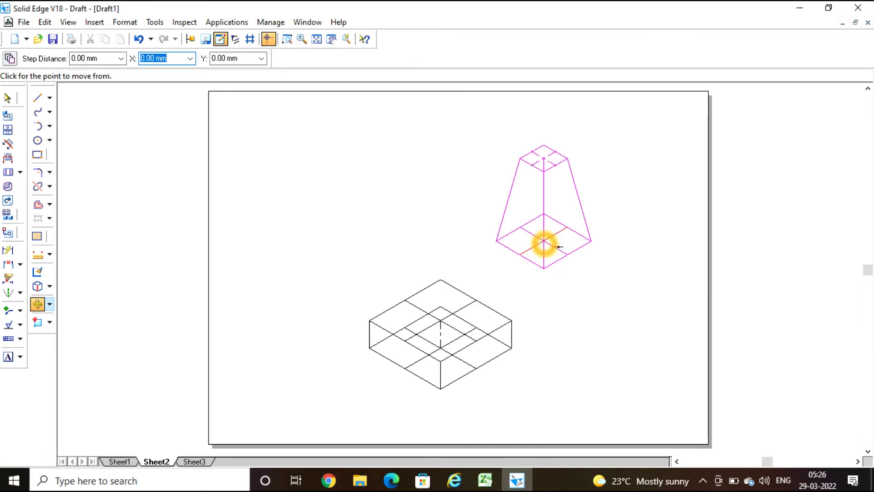
pyautogui.click(544, 243)
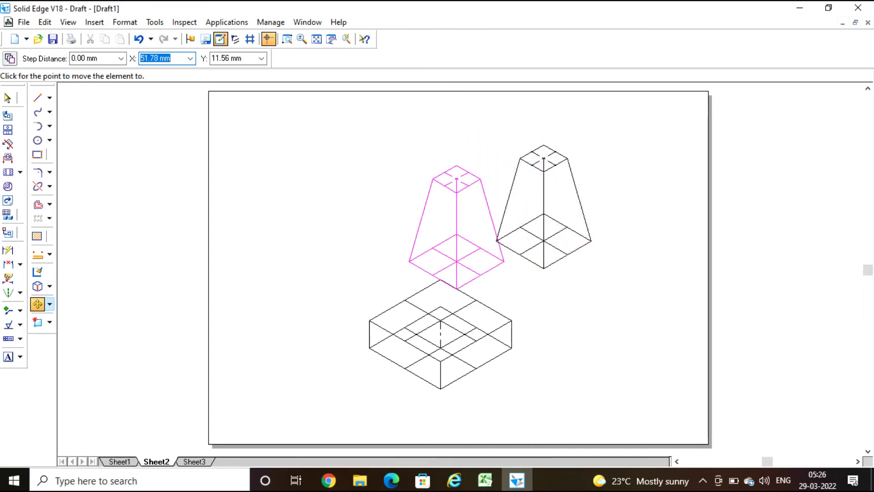
pyautogui.click(440, 321)
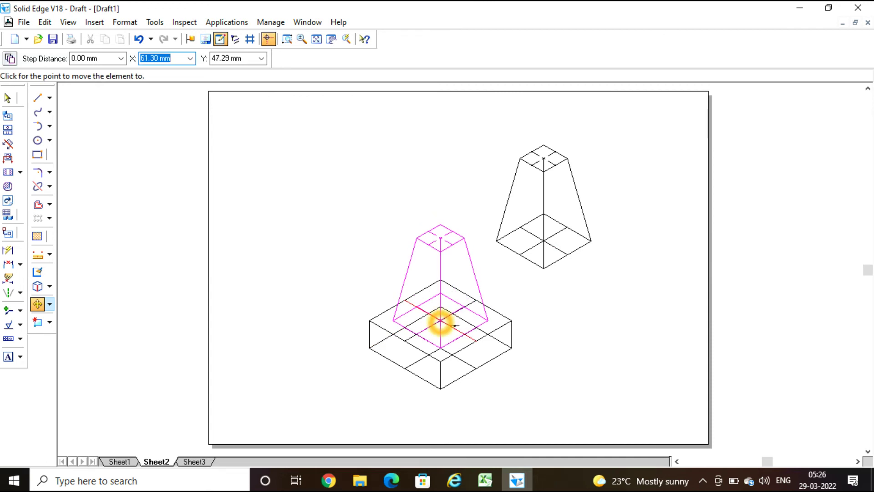
pyautogui.click(597, 222)
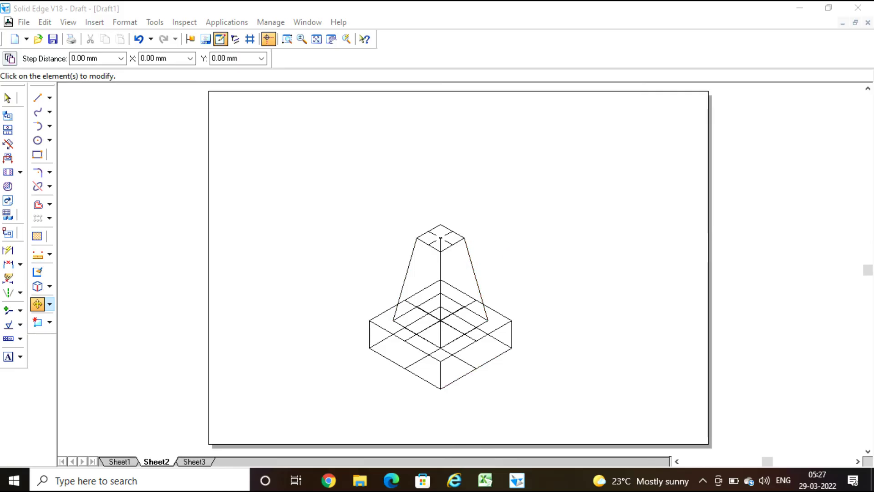
pyautogui.click(360, 257)
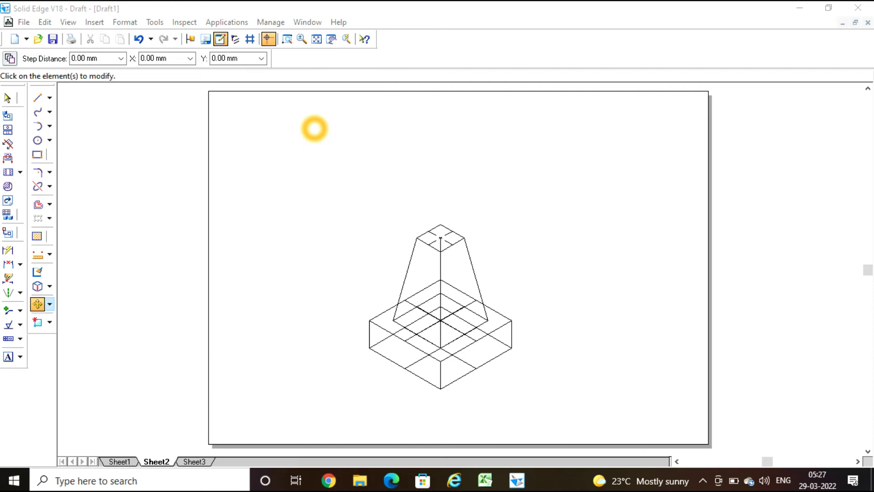
# Set the line width of the four edges of the frustum's top rhombus to 0.50 mm
pyautogui.click(288, 39)
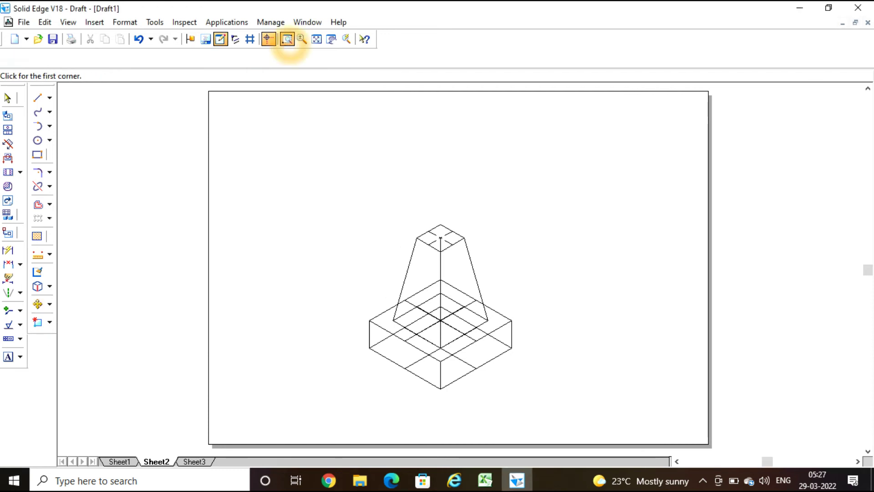
pyautogui.click(291, 143)
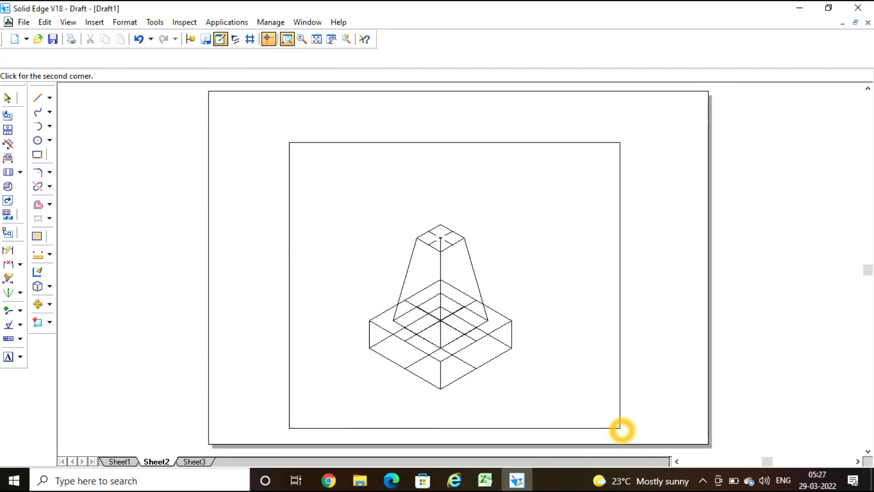
pyautogui.click(610, 406)
pyautogui.click(37, 303)
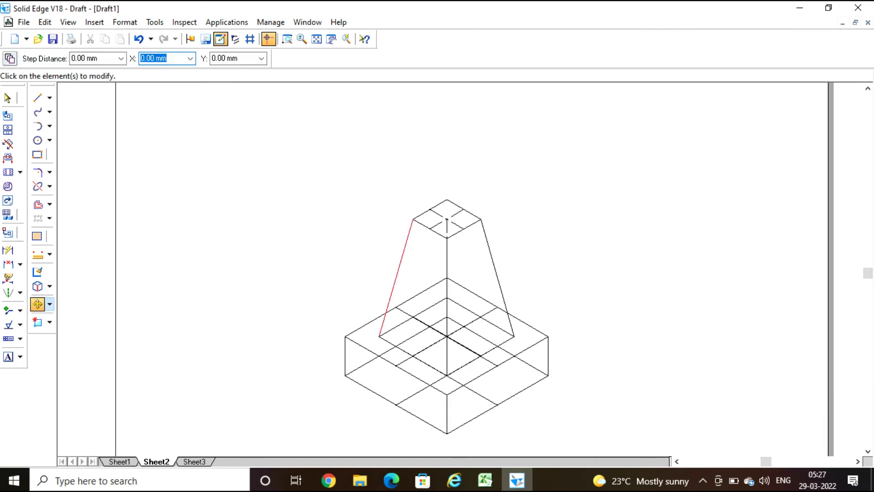
pyautogui.press('Escape')
pyautogui.click(446, 224)
pyautogui.click(422, 224)
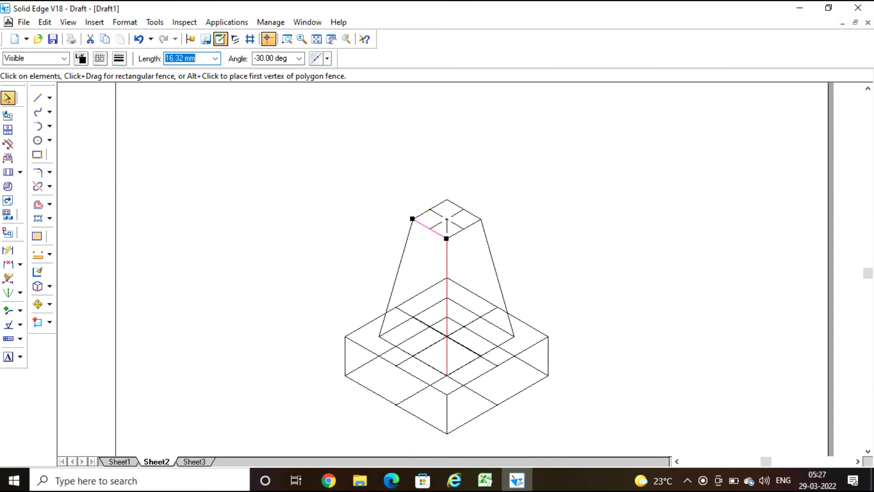
pyautogui.keyDown('shift'); pyautogui.click(474, 214); pyautogui.keyUp('shift')
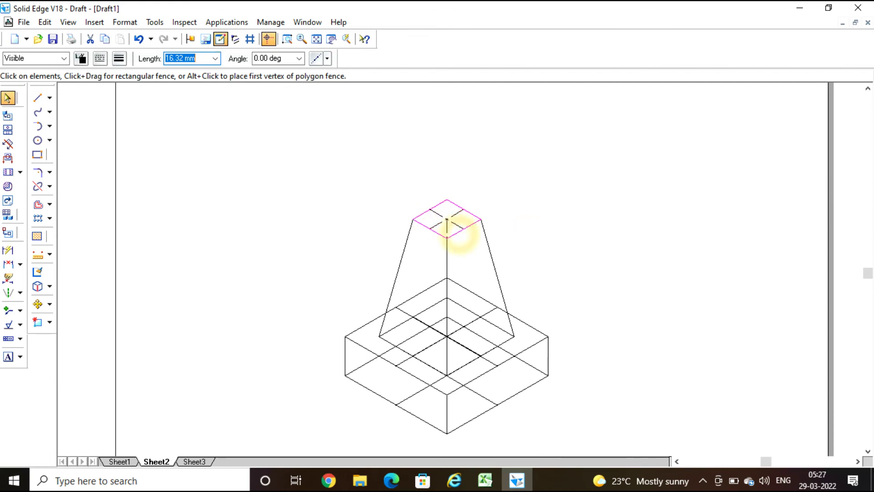
pyautogui.click(118, 58)
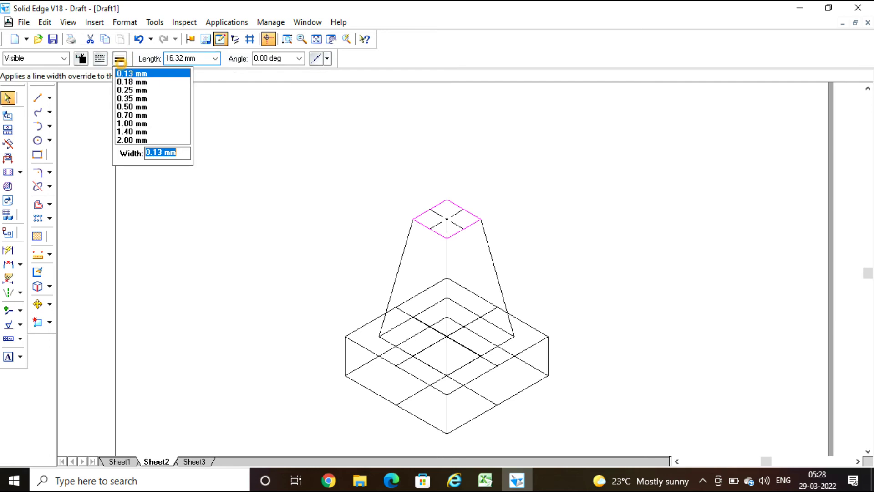
pyautogui.click(133, 106)
pyautogui.click(564, 147)
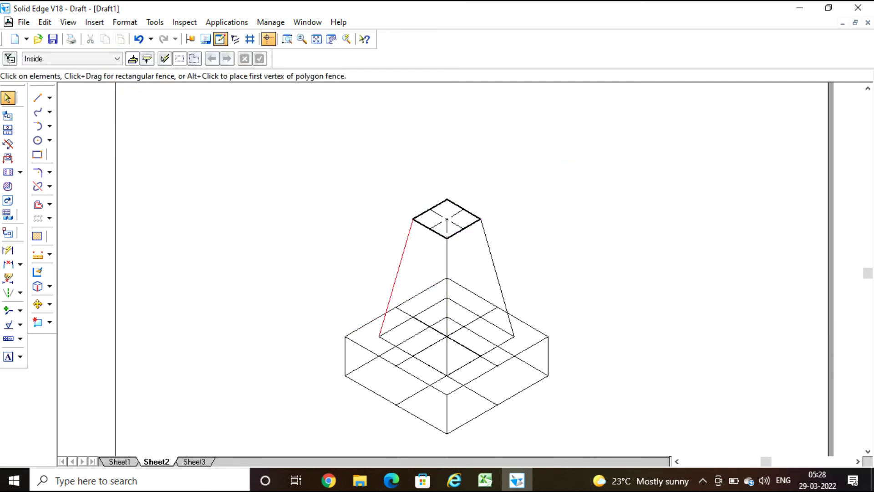
# Set the line width of the frustum's three slant edges to 0.50 mm
pyautogui.click(401, 271)
pyautogui.keyDown('ctrl'); pyautogui.click(447, 263); pyautogui.keyUp('ctrl')
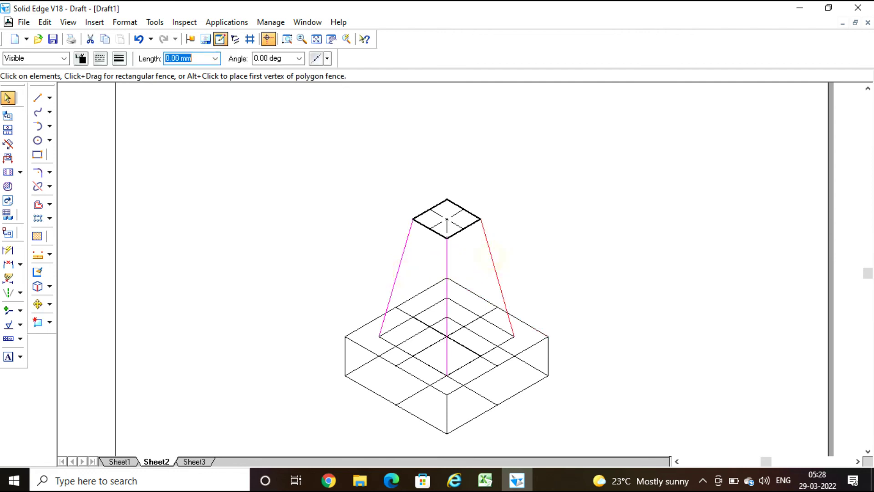
pyautogui.click(118, 58)
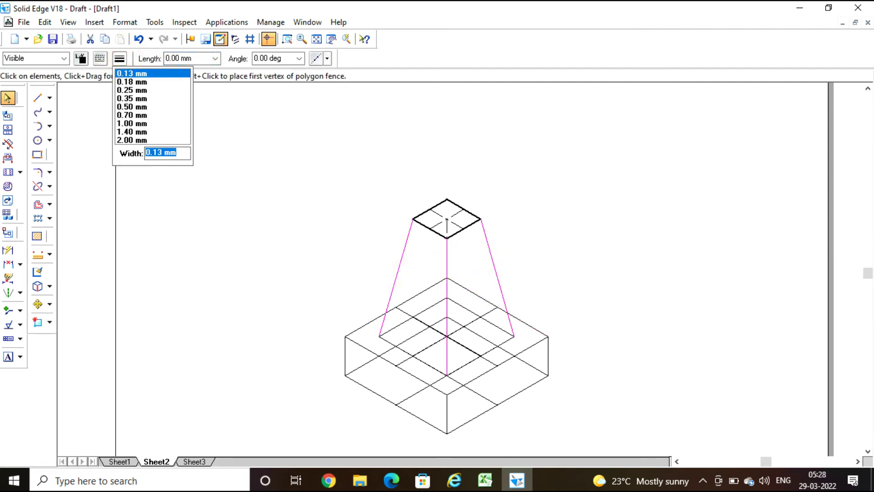
pyautogui.click(134, 108)
pyautogui.click(581, 122)
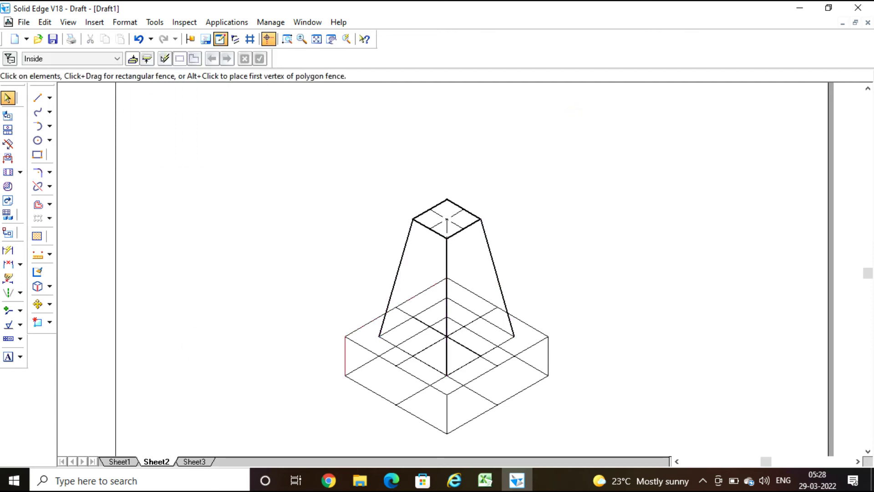
# Set the line width of the two front edges of the frustum's base rhombus to 0.50 mm
pyautogui.click(401, 349)
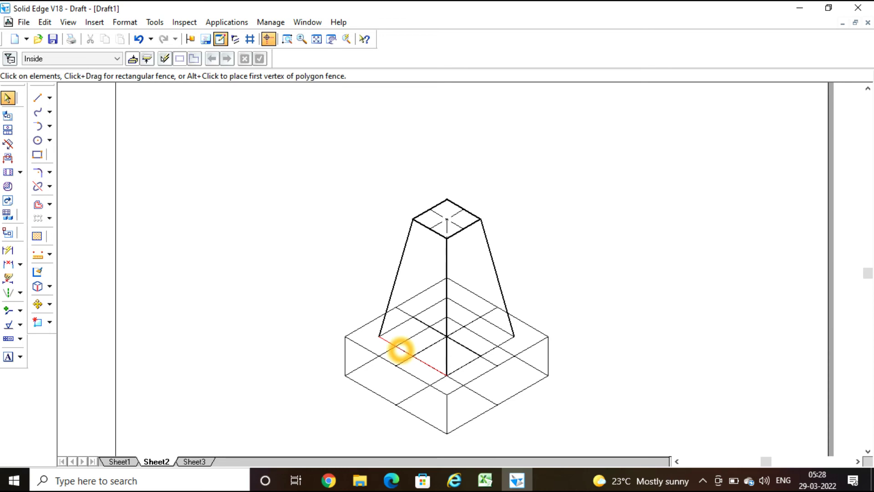
pyautogui.keyDown('ctrl'); pyautogui.click(488, 351); pyautogui.keyUp('ctrl')
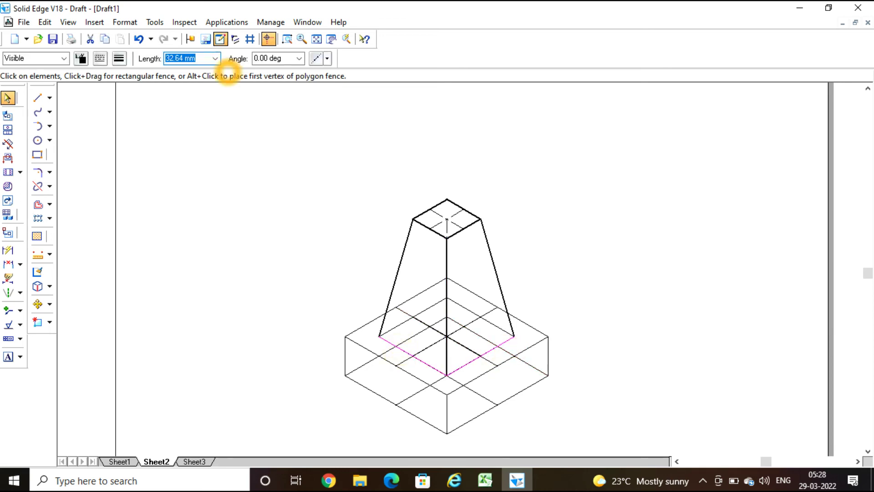
pyautogui.click(119, 58)
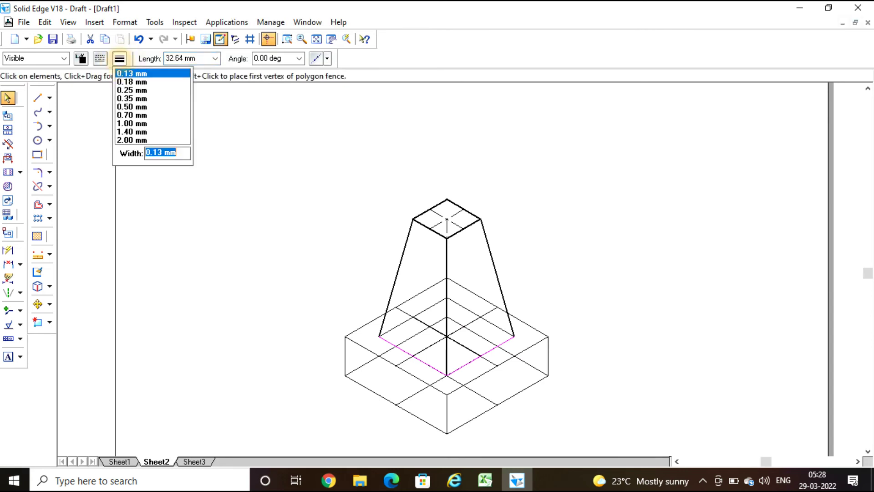
pyautogui.click(135, 106)
pyautogui.click(590, 158)
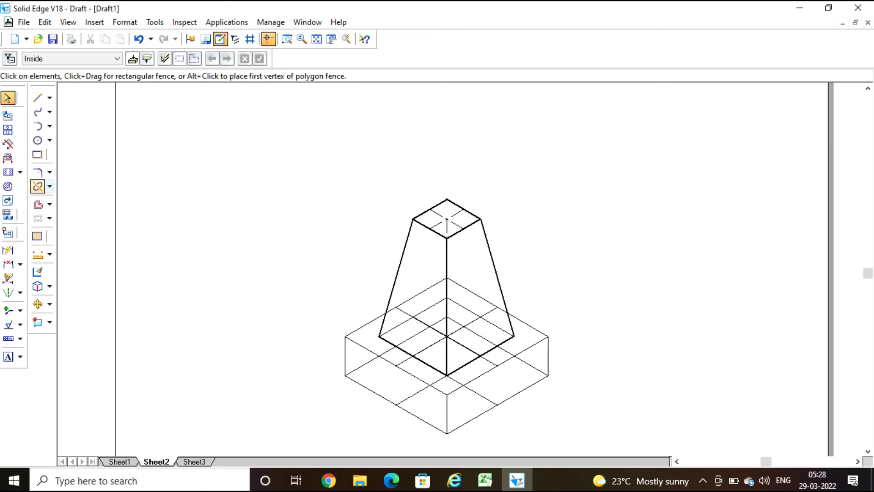
# Split the block's rear-left top edge where the frustum's left slant edge crosses it
pyautogui.click(38, 186)
pyautogui.click(206, 336)
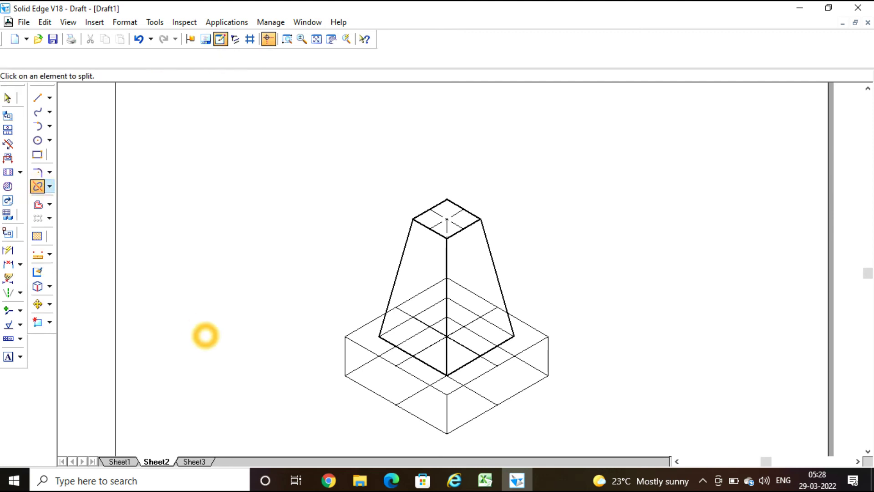
pyautogui.click(370, 324)
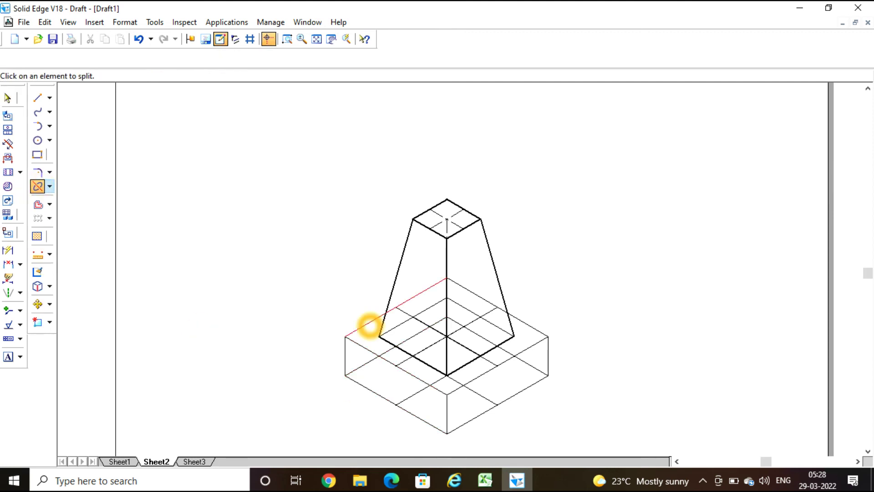
pyautogui.click(365, 400)
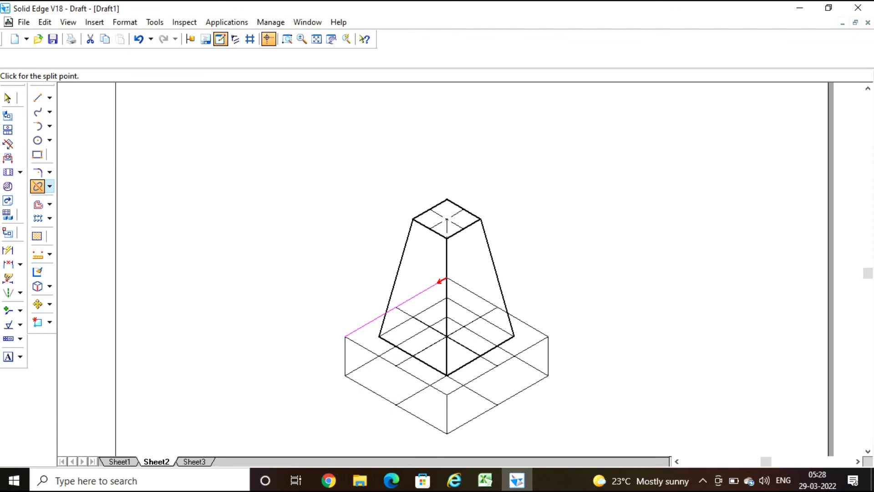
pyautogui.click(414, 220)
pyautogui.click(368, 327)
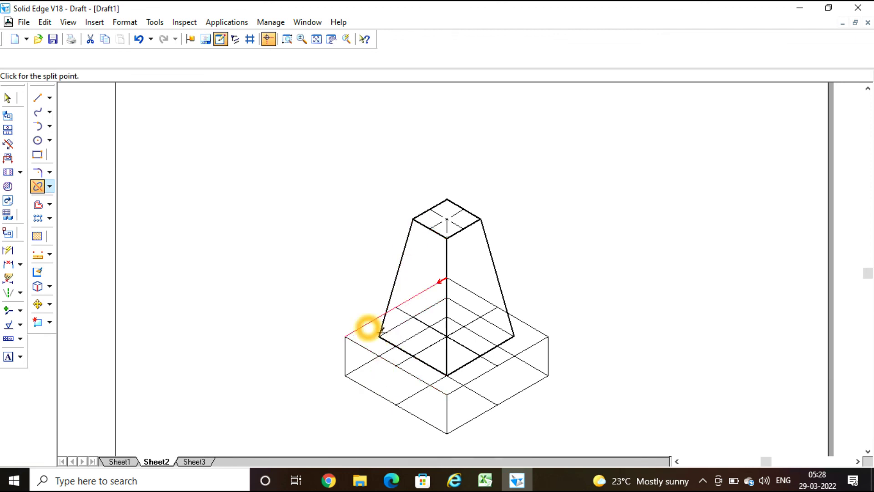
pyautogui.click(388, 314)
pyautogui.click(388, 314)
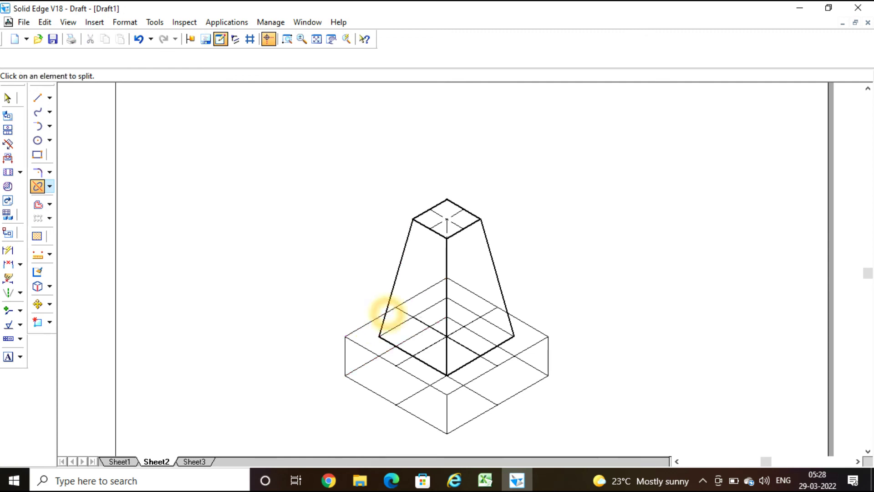
# Split the block's rear-right top edge where the frustum's right slant edge crosses it
pyautogui.click(529, 326)
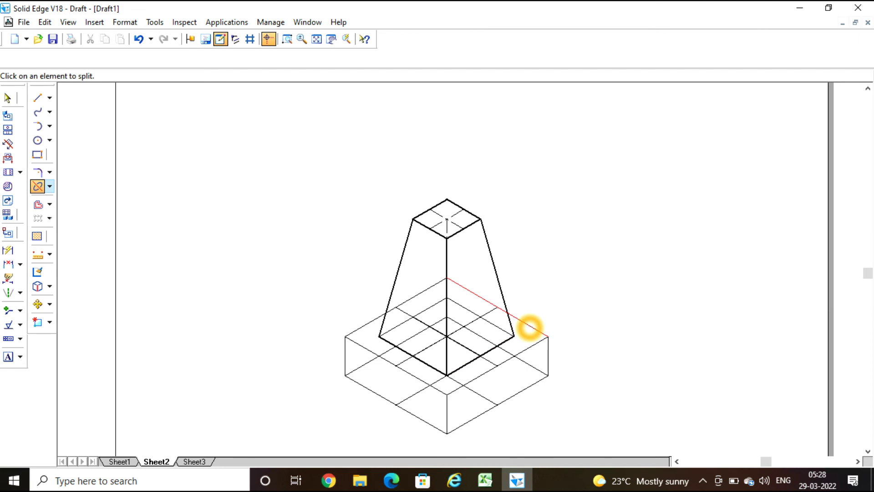
pyautogui.click(530, 327)
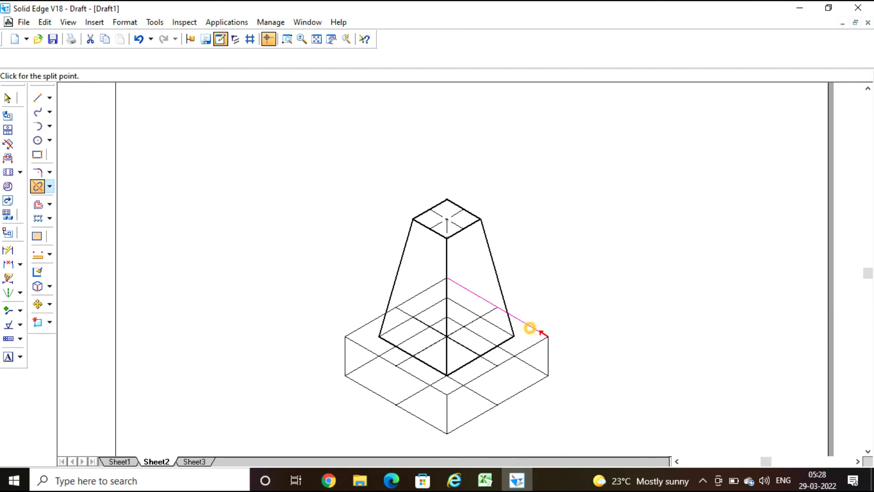
pyautogui.click(522, 319)
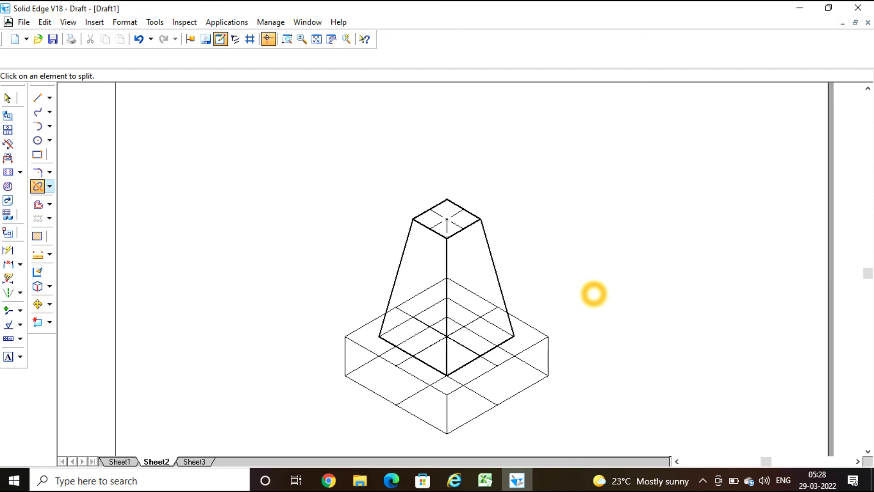
pyautogui.press('Escape')
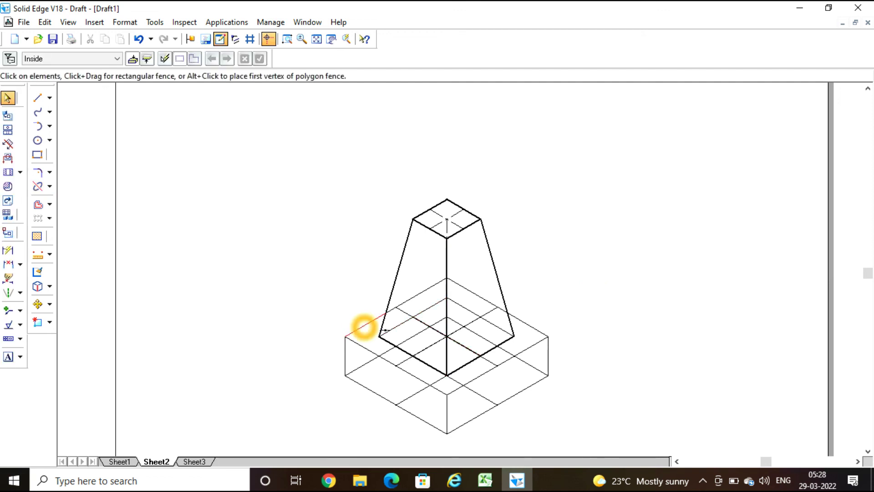
# Set the line width of the block's two front top edges and the visible outer portions of its rear top edges to 0.50 mm
pyautogui.press('l')
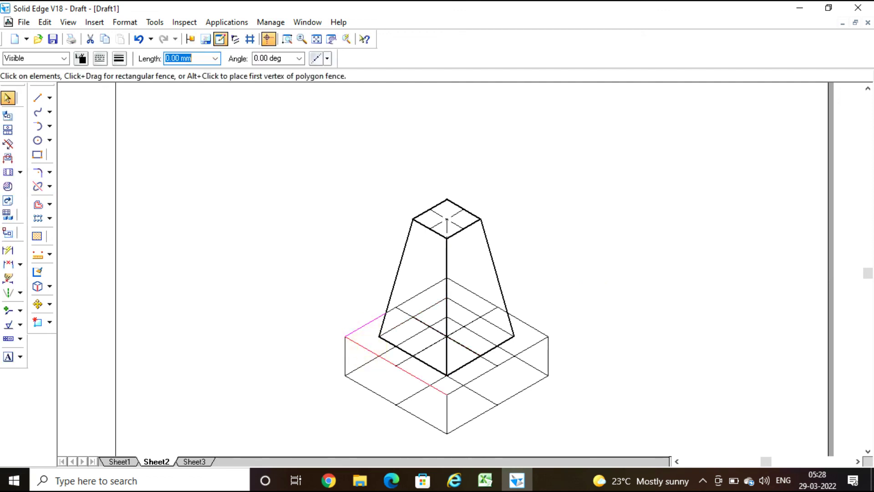
pyautogui.click(484, 374)
pyautogui.click(529, 325)
pyautogui.click(118, 58)
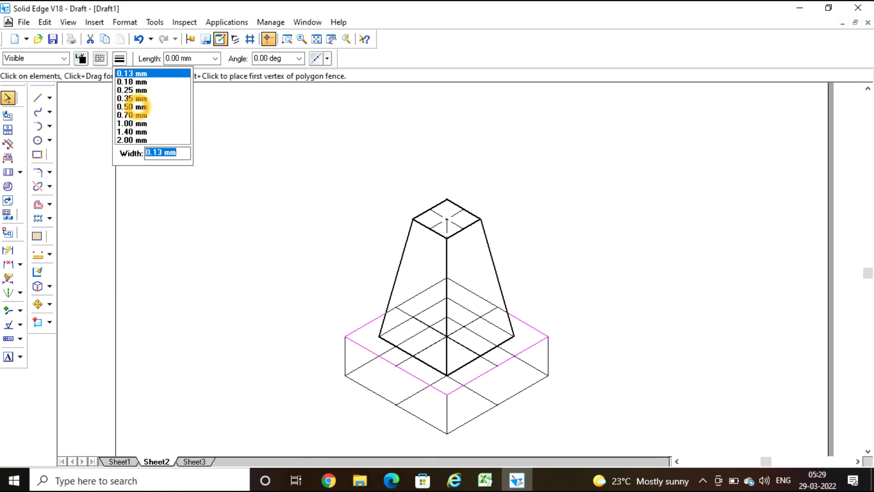
pyautogui.click(138, 106)
pyautogui.click(222, 202)
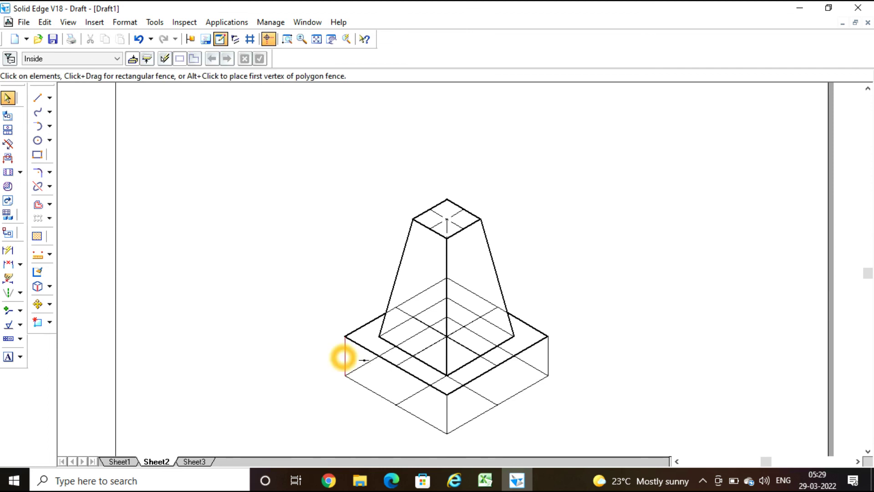
# Set the line width of the block's three visible vertical edges to 0.50 mm
pyautogui.click(345, 358)
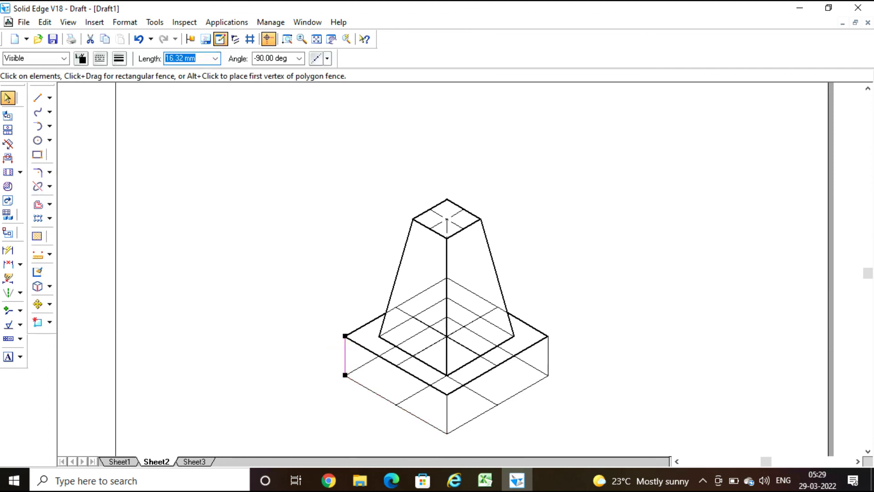
pyautogui.keyDown('ctrl'); pyautogui.click(446, 411); pyautogui.keyUp('ctrl')
pyautogui.keyDown('ctrl'); pyautogui.click(548, 356); pyautogui.keyUp('ctrl')
pyautogui.click(119, 57)
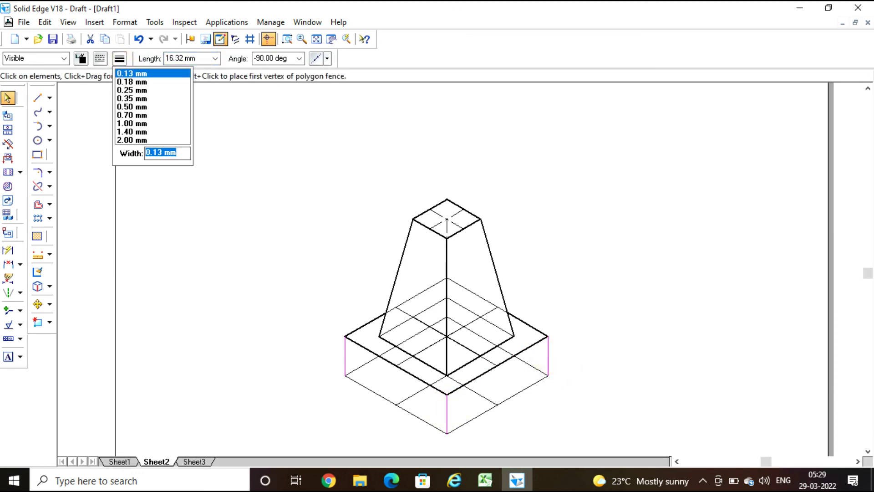
pyautogui.click(136, 108)
pyautogui.press('Escape')
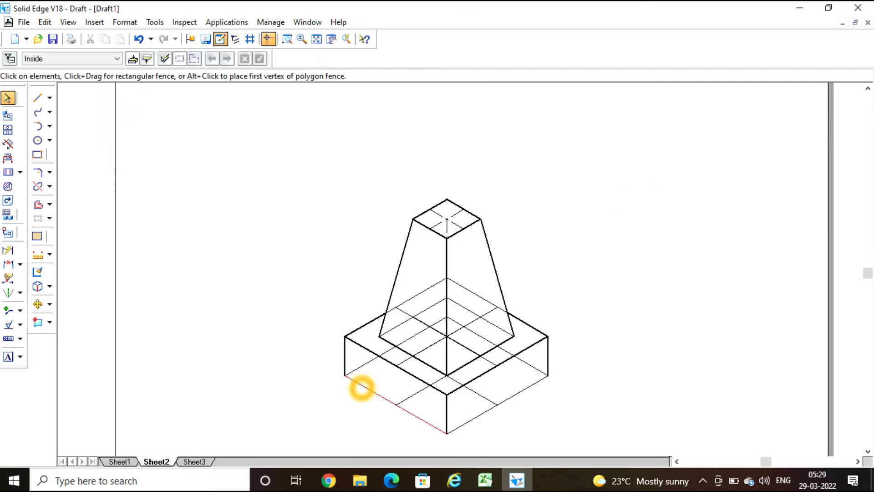
# Set the line width of the block's two front bottom edges to 0.50 mm
pyautogui.click(362, 388)
pyautogui.keyDown('ctrl'); pyautogui.click(523, 394); pyautogui.keyUp('ctrl')
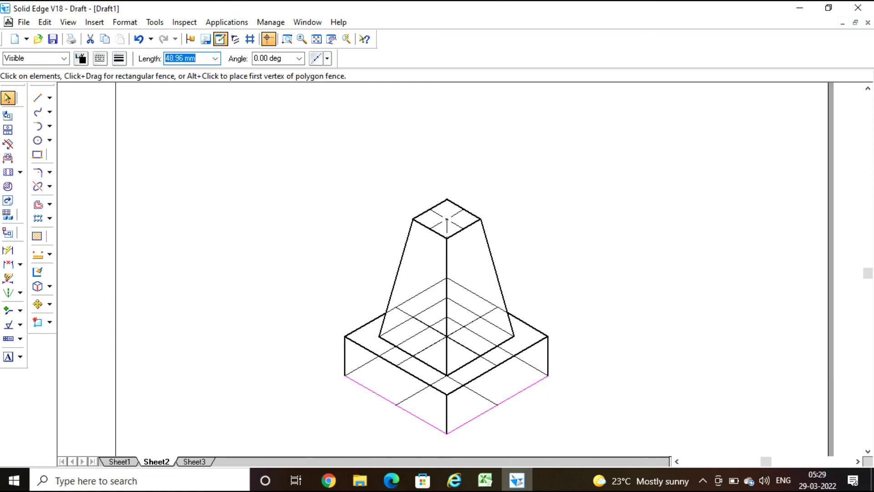
pyautogui.click(119, 58)
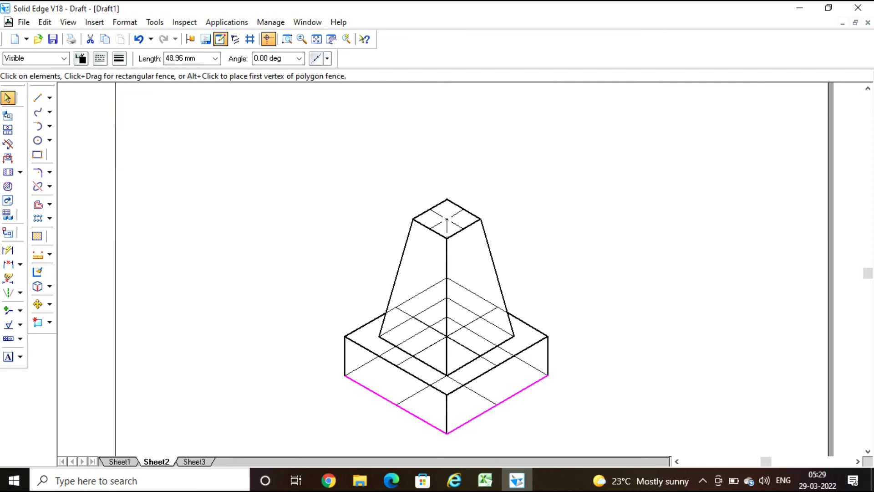
pyautogui.click(606, 232)
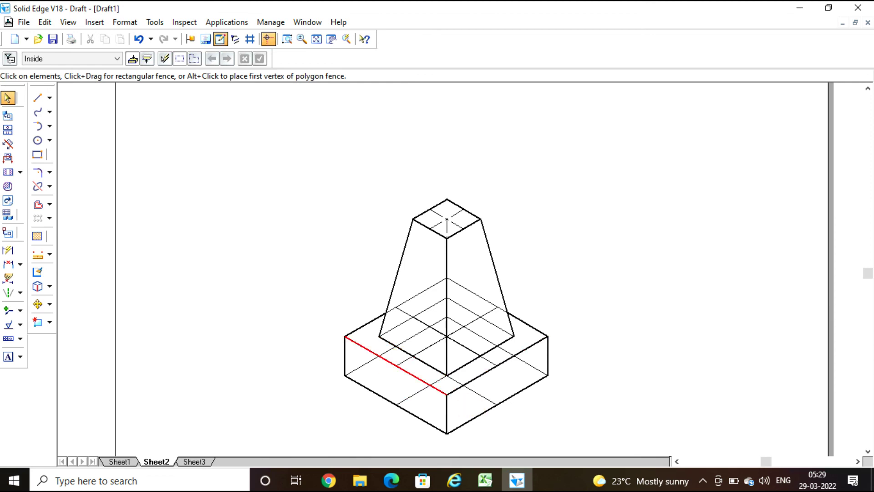
pyautogui.click(408, 355)
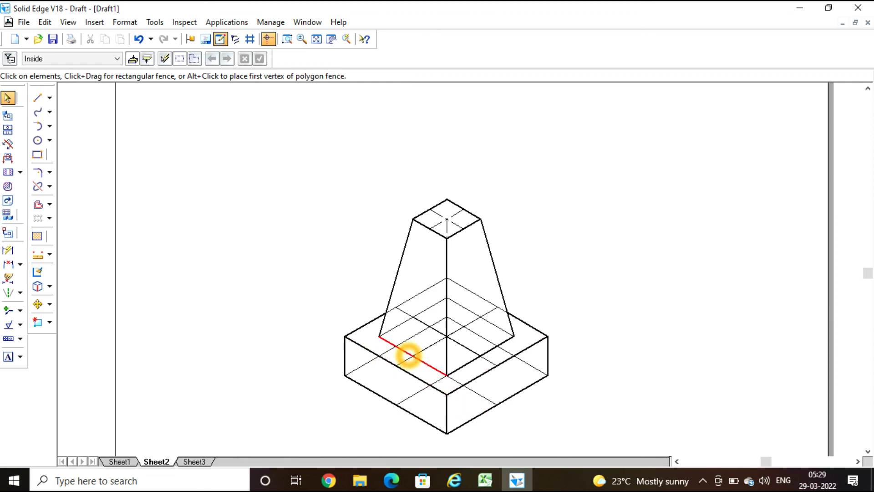